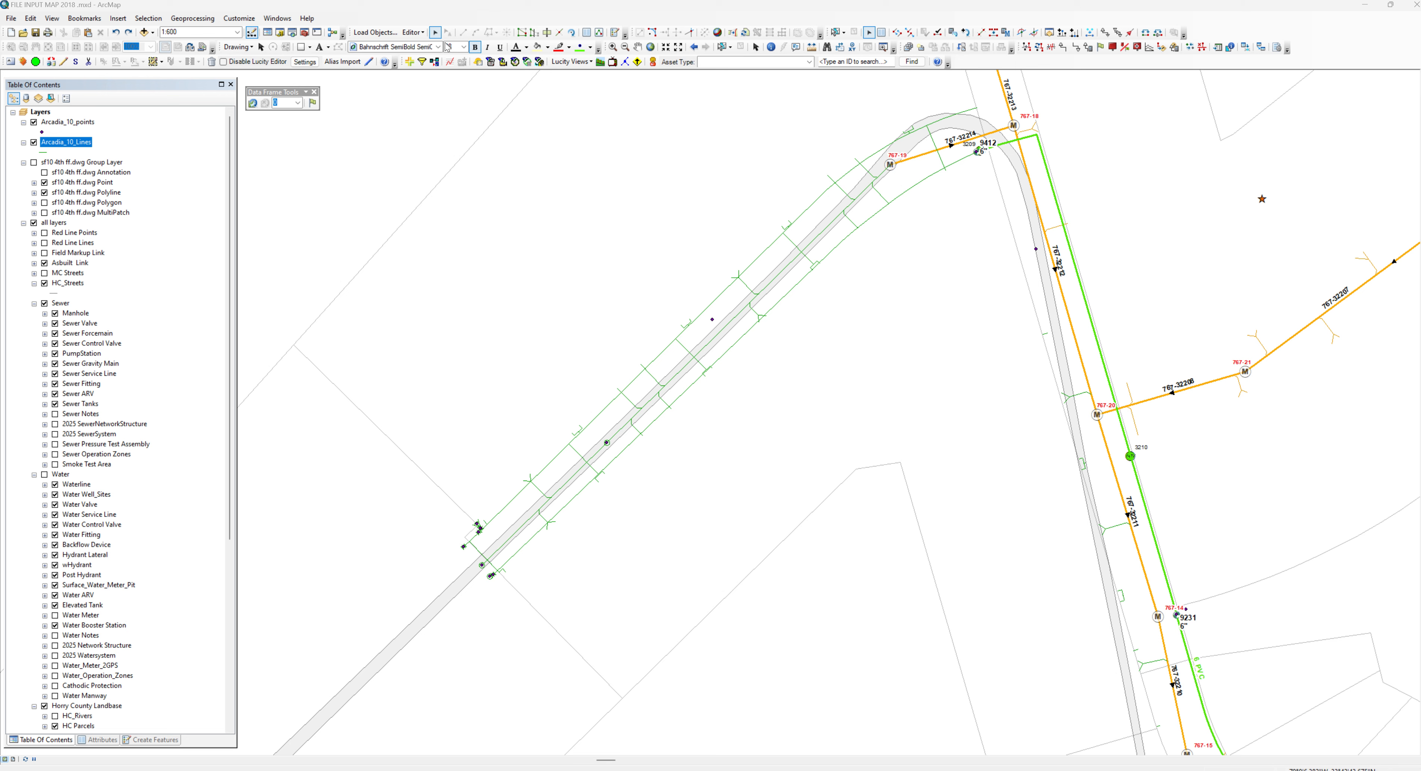
Start an object load and add Arcadia_10_Lines.shp from the 4th Try folder as the source data
{"action": "left_click", "coordinate": [375, 33]}
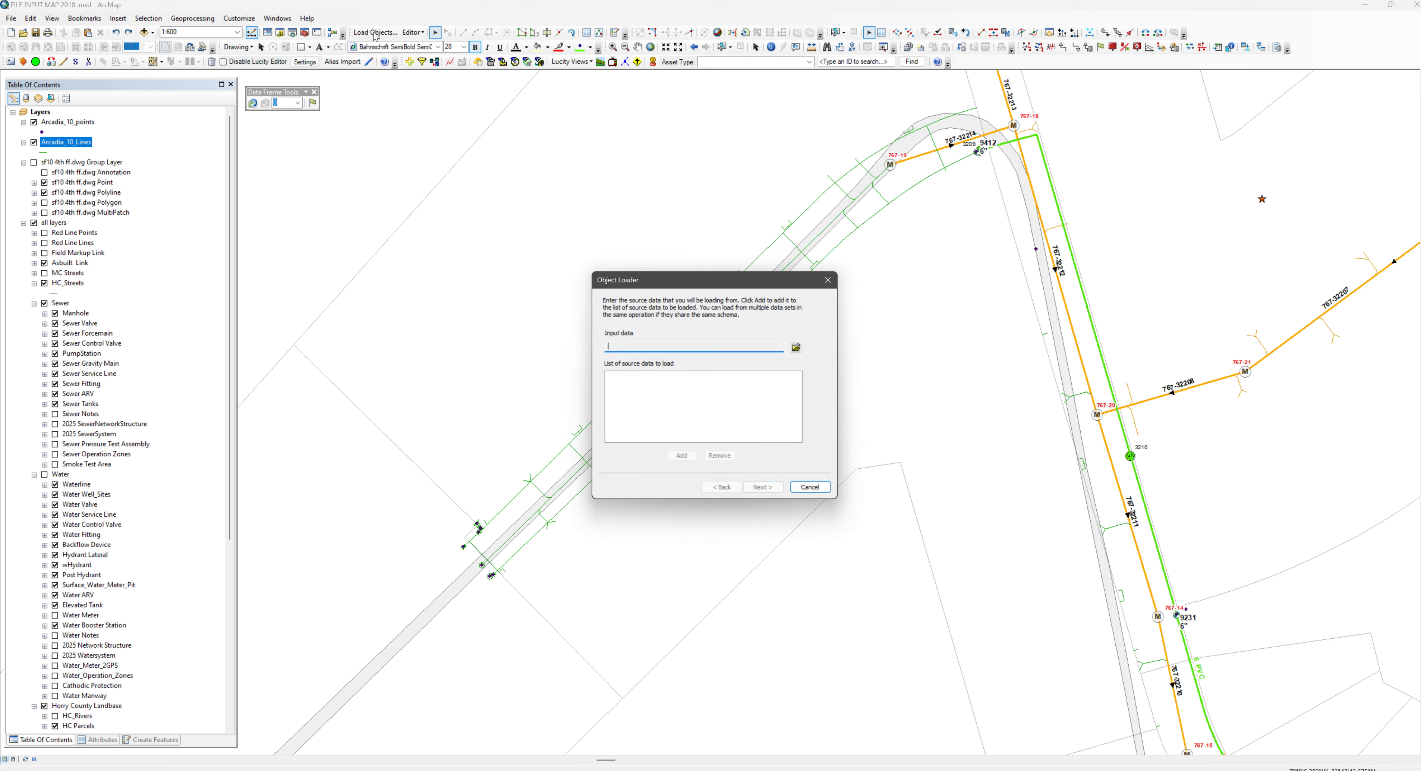
{"action": "left_click", "coordinate": [797, 347]}
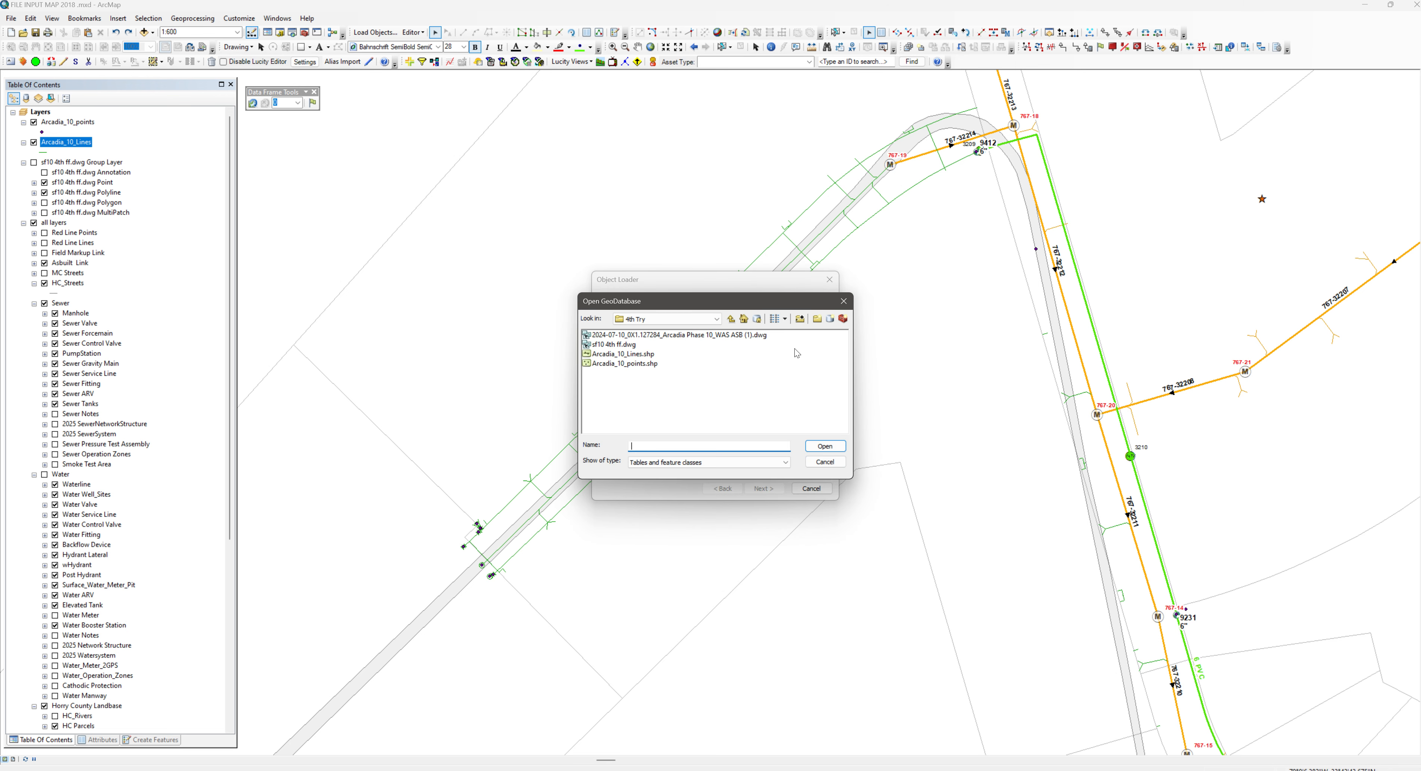
{"action": "left_click", "coordinate": [645, 354]}
{"action": "left_click", "coordinate": [821, 447]}
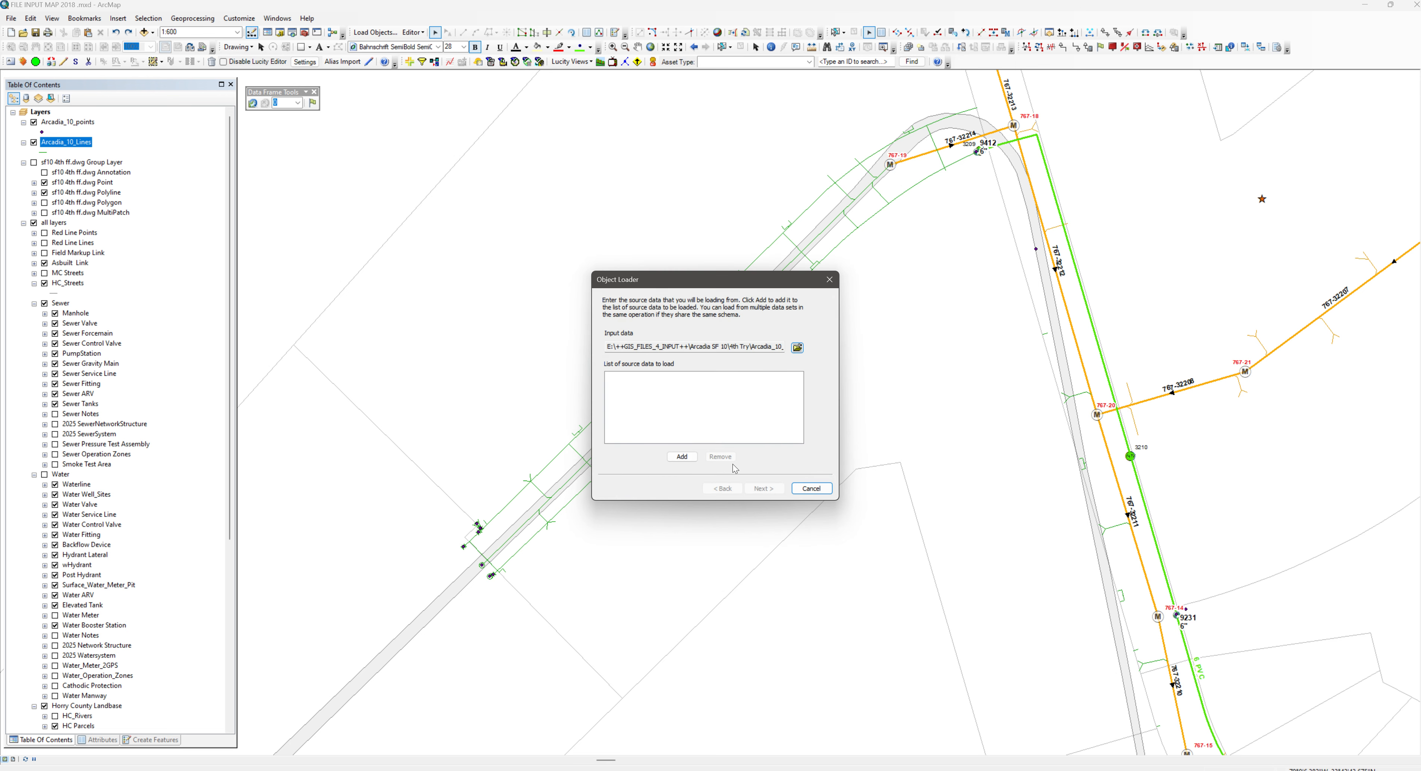
{"action": "left_click", "coordinate": [680, 458]}
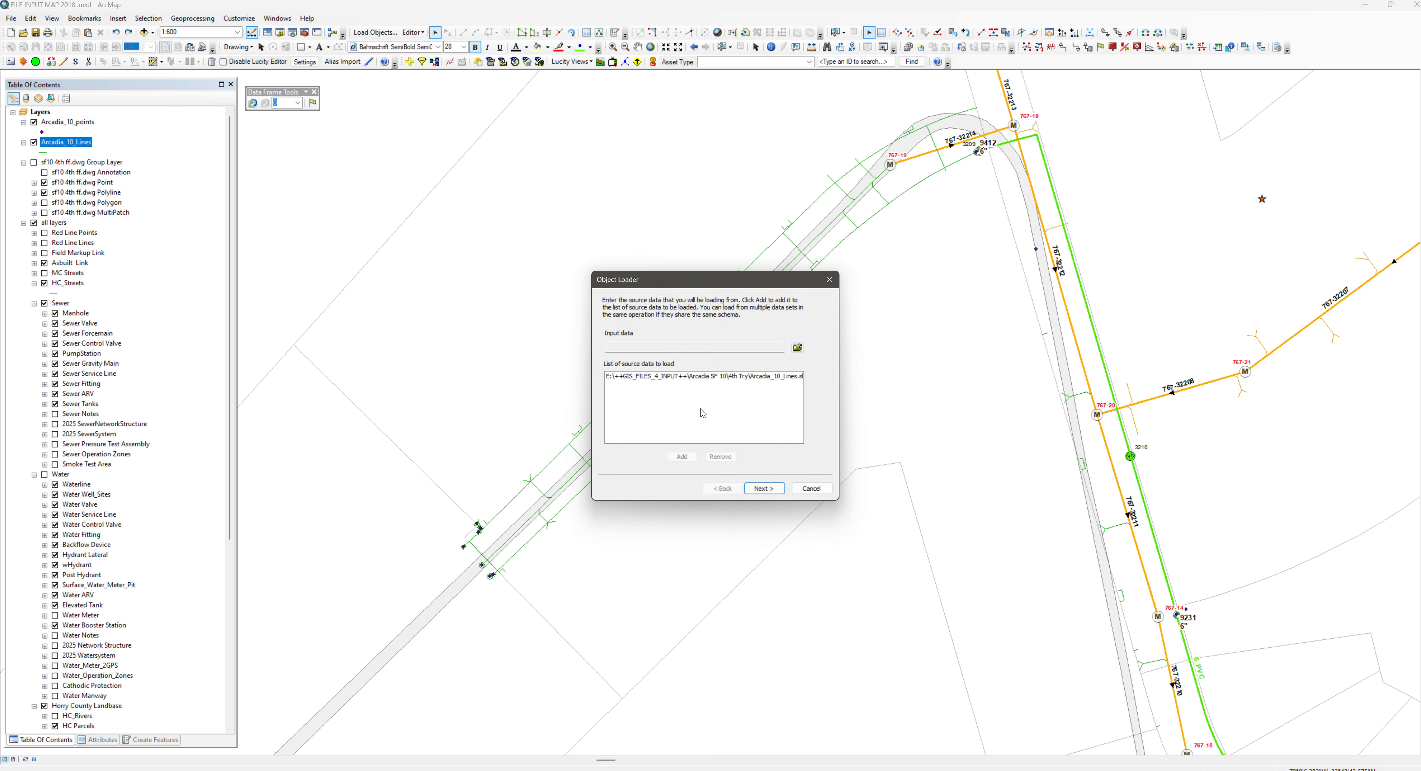
Set Sewer Gravity Main as the load target and leave the matching source fields at <None>
{"action": "left_click", "coordinate": [764, 488]}
{"action": "left_click", "coordinate": [713, 315]}
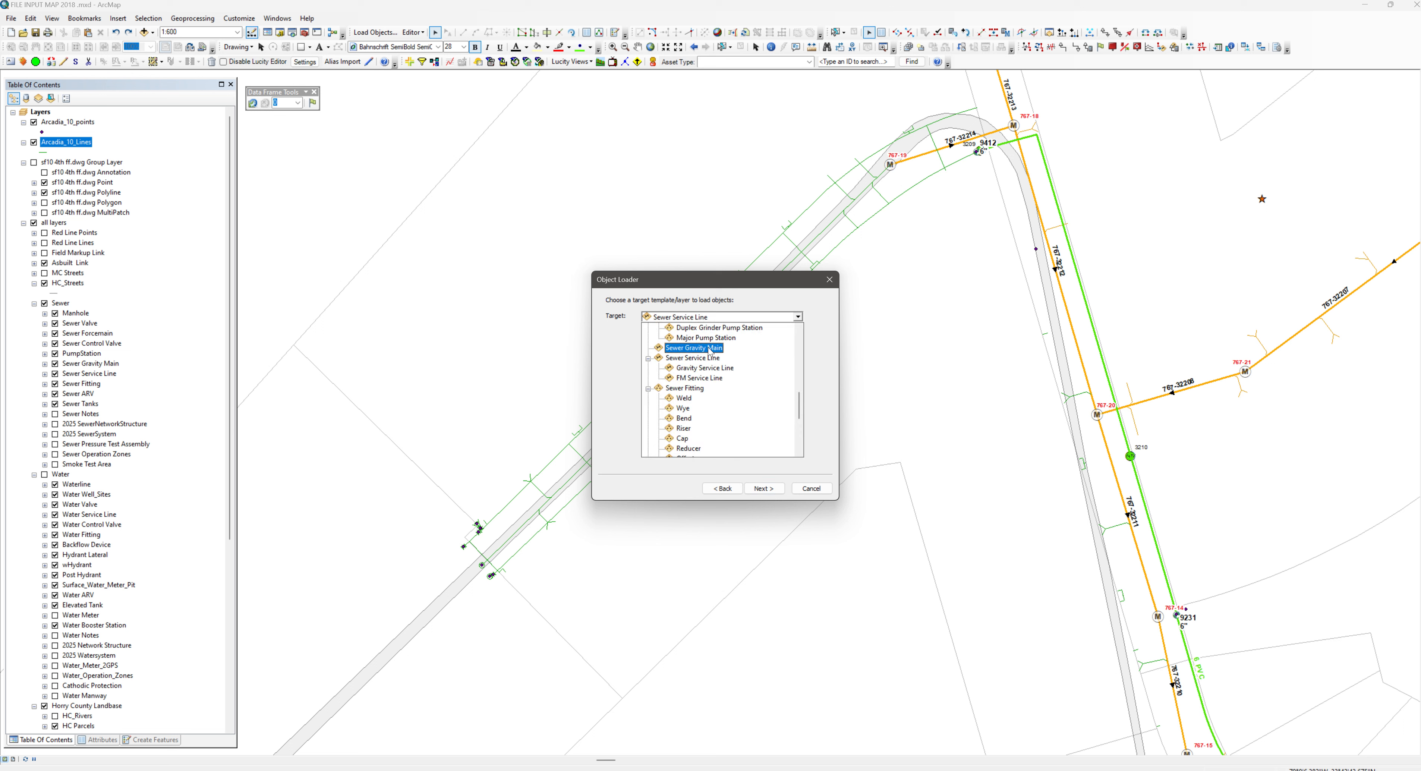
{"action": "left_click", "coordinate": [711, 349]}
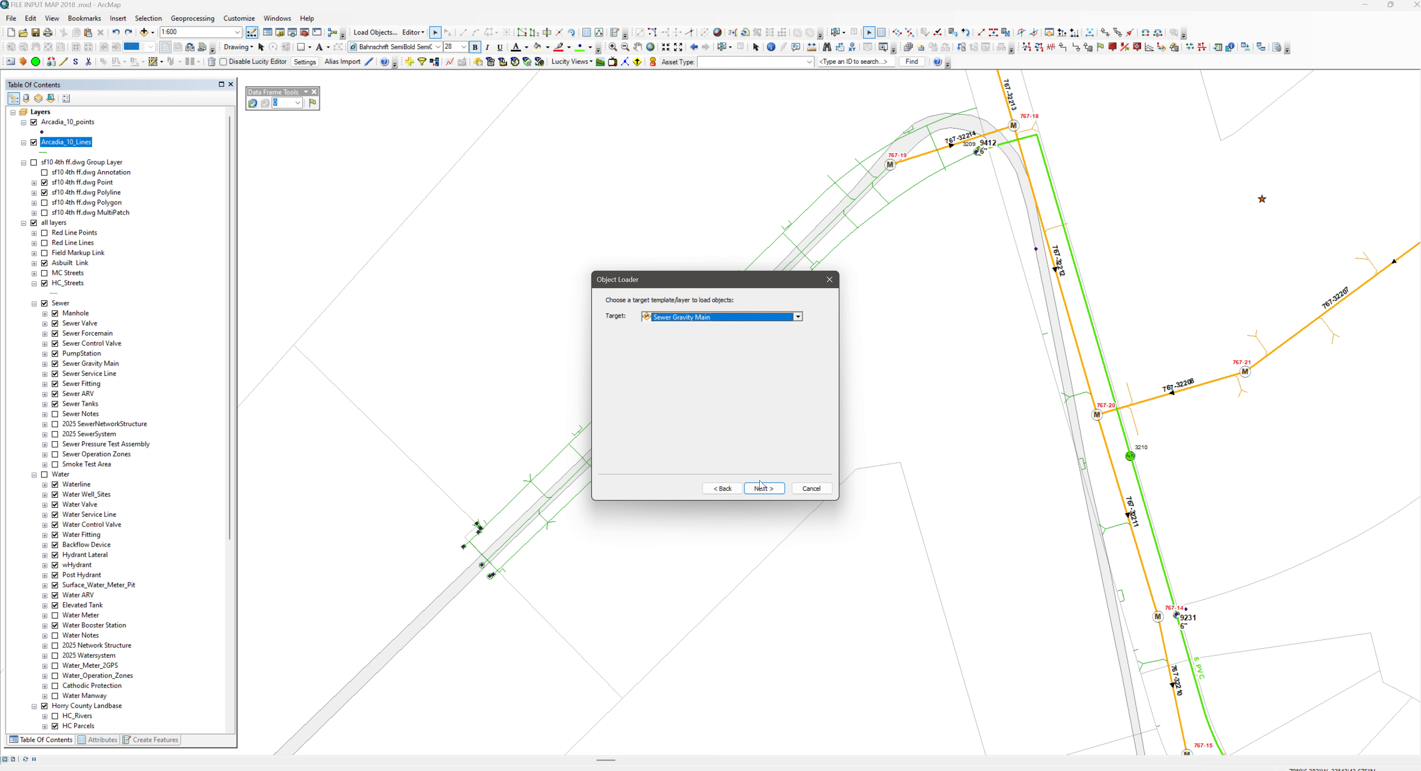
{"action": "left_click", "coordinate": [761, 488]}
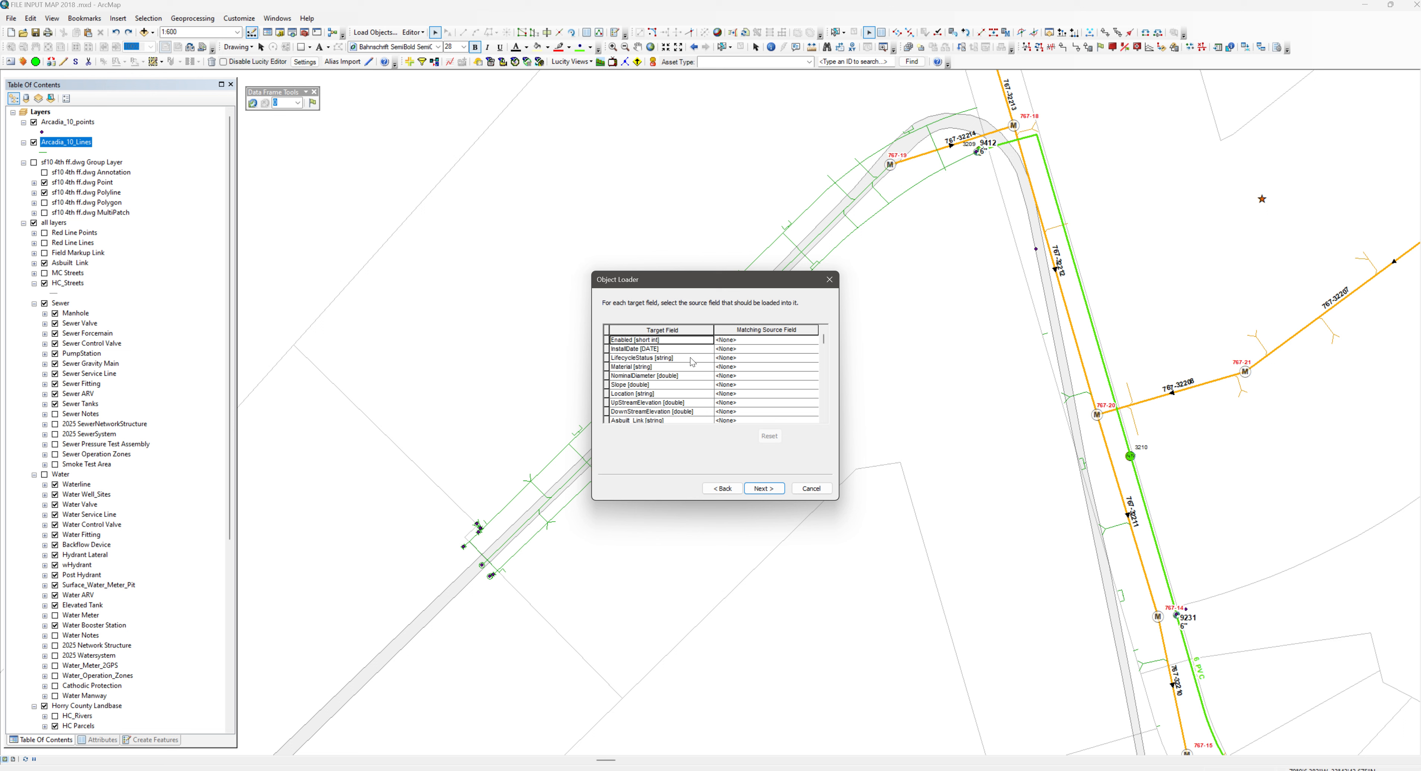
{"action": "left_click", "coordinate": [774, 493]}
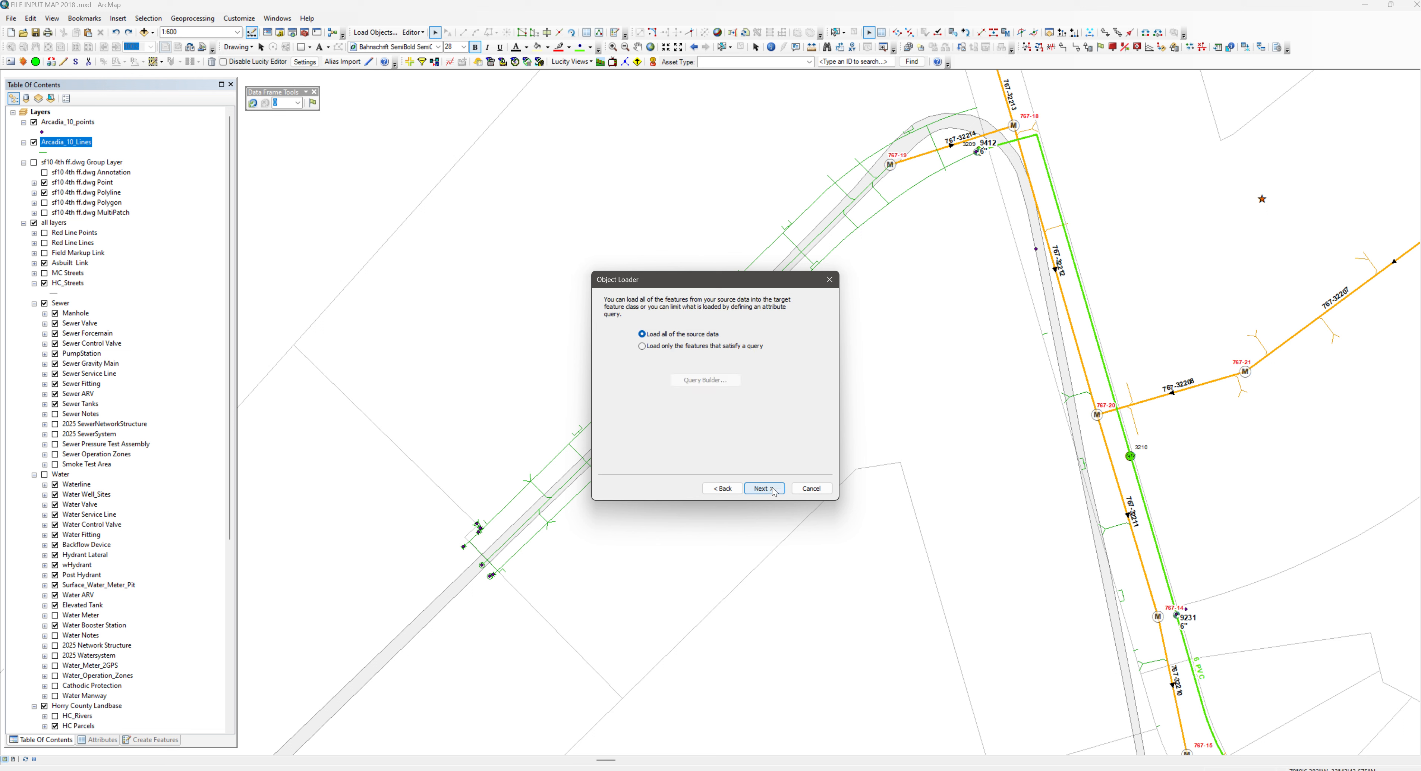
Limit the load to features satisfying the query "Layer" = 'SEWER8'
{"action": "left_click", "coordinate": [650, 346]}
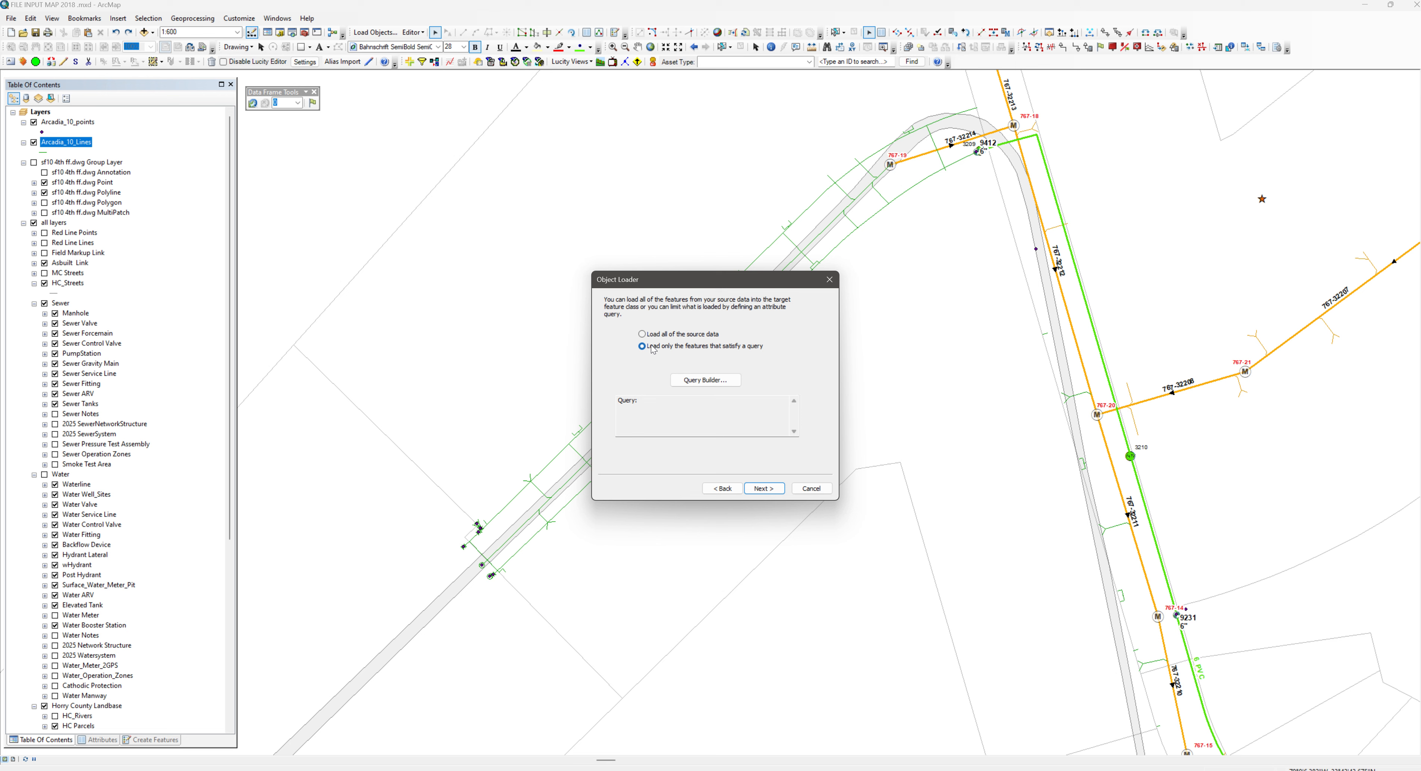
{"action": "left_click", "coordinate": [682, 380]}
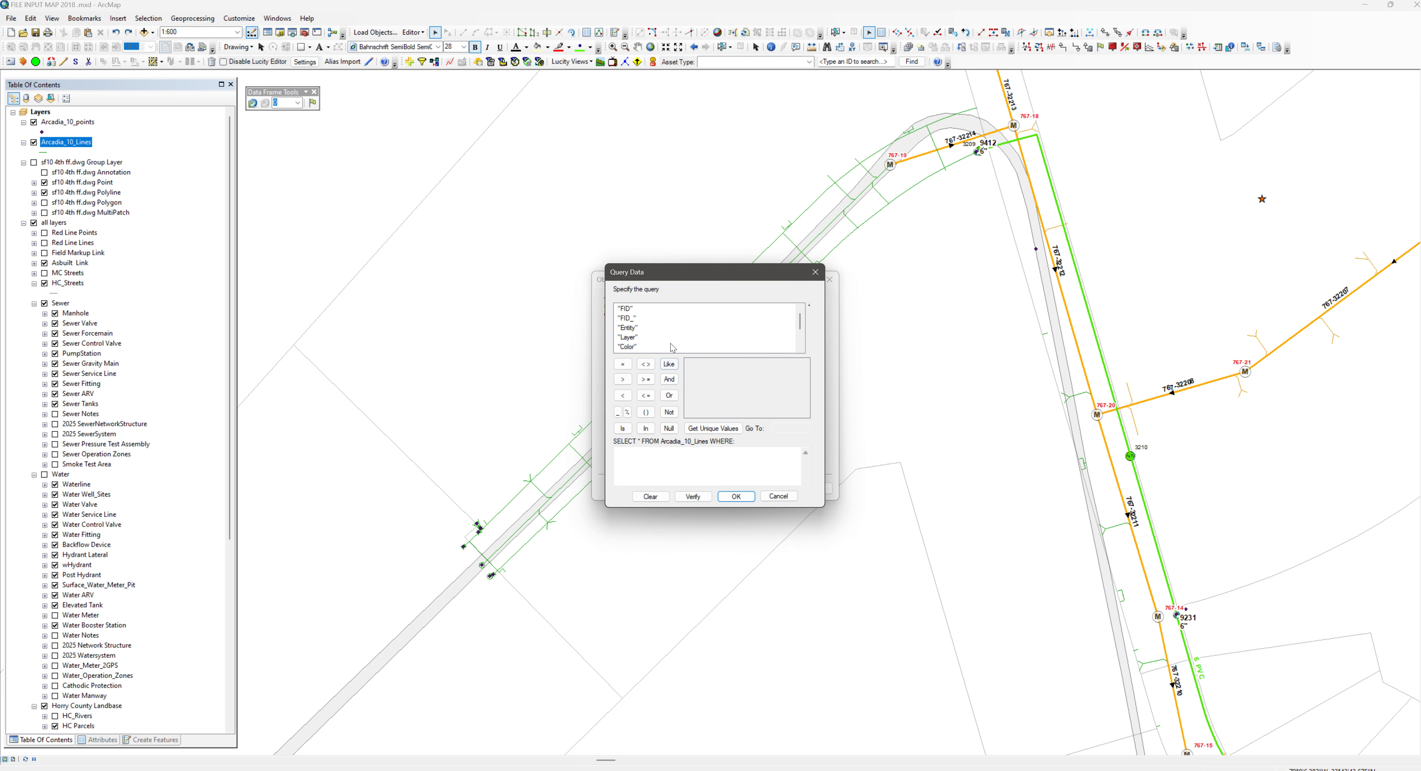
{"action": "double_click", "coordinate": [629, 338]}
{"action": "left_click", "coordinate": [622, 364]}
{"action": "left_click", "coordinate": [725, 428]}
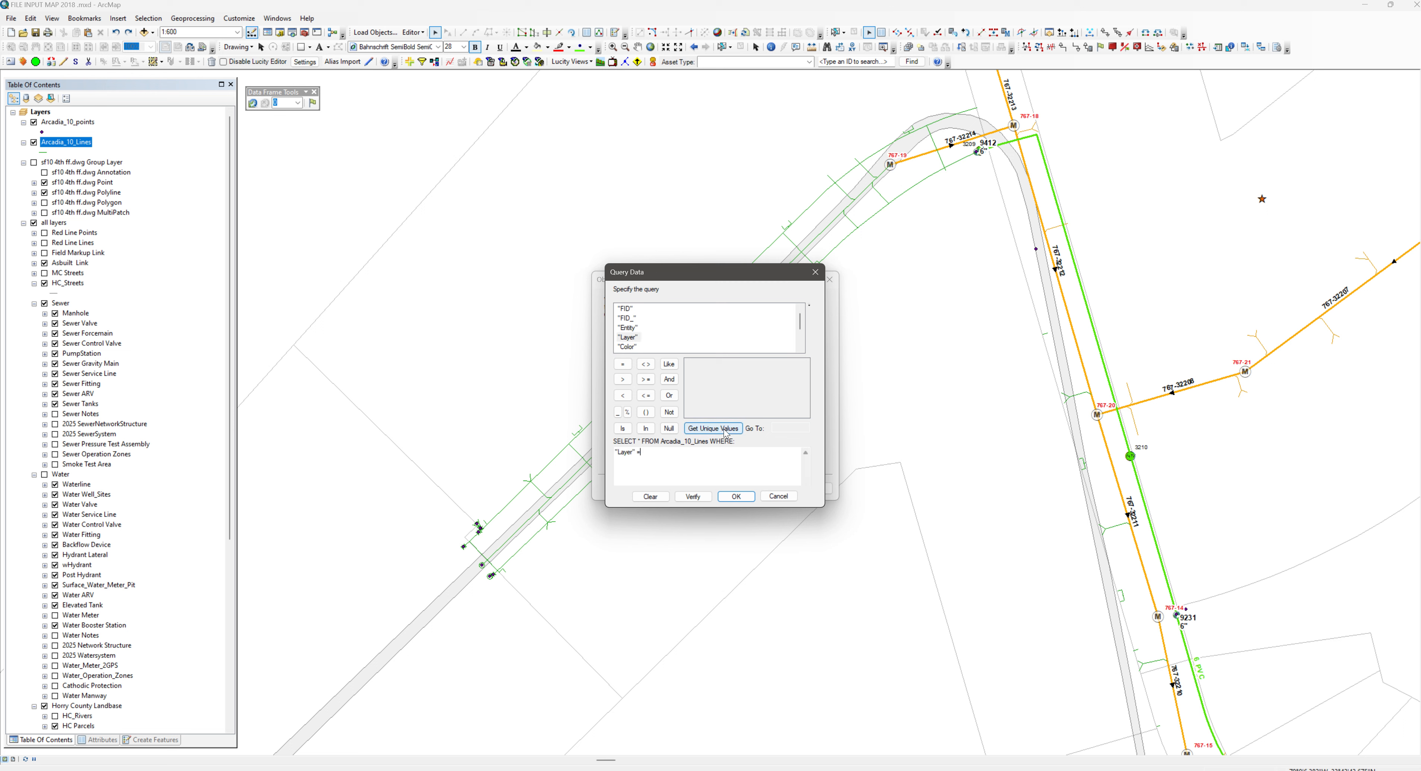
{"action": "scroll", "coordinate": [712, 404], "scroll_direction": "down", "scroll_amount": 2}
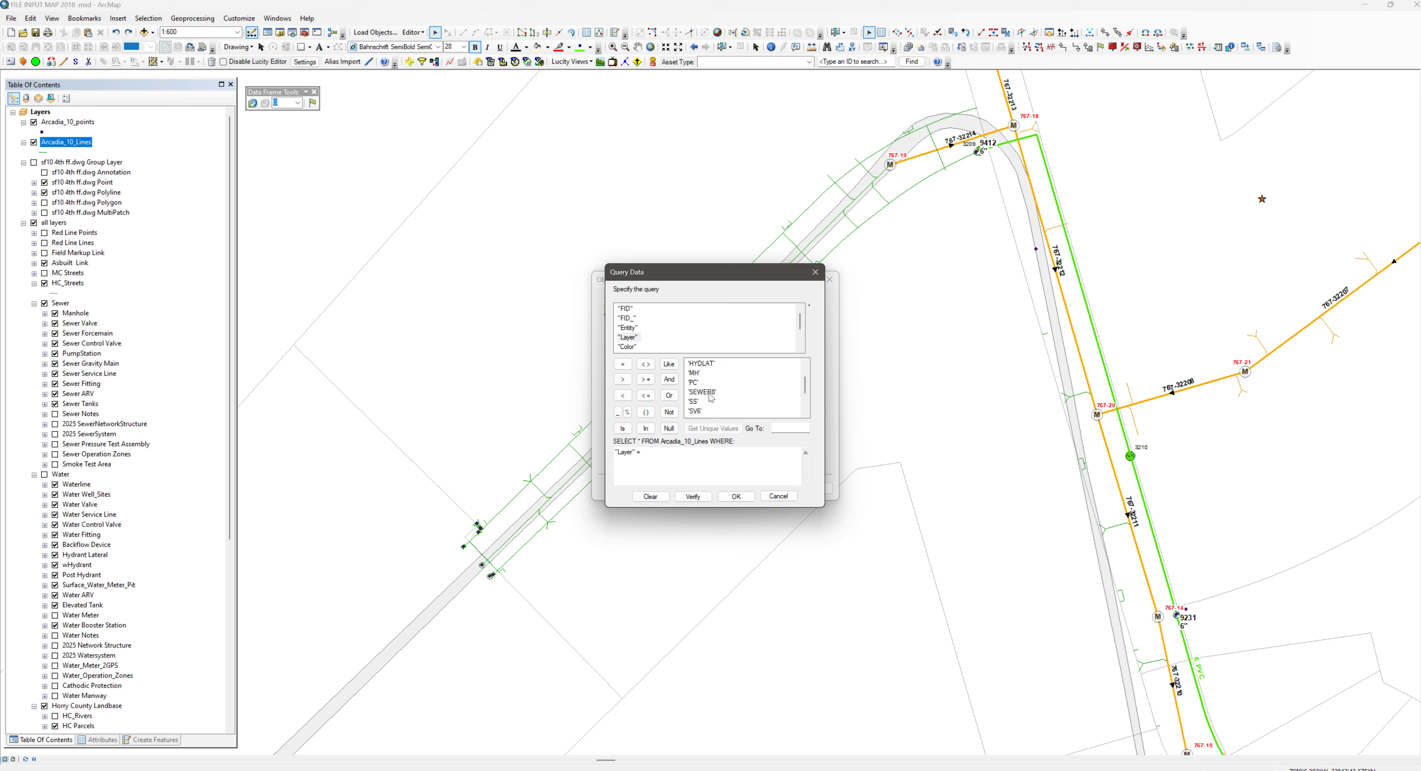
{"action": "double_click", "coordinate": [711, 392]}
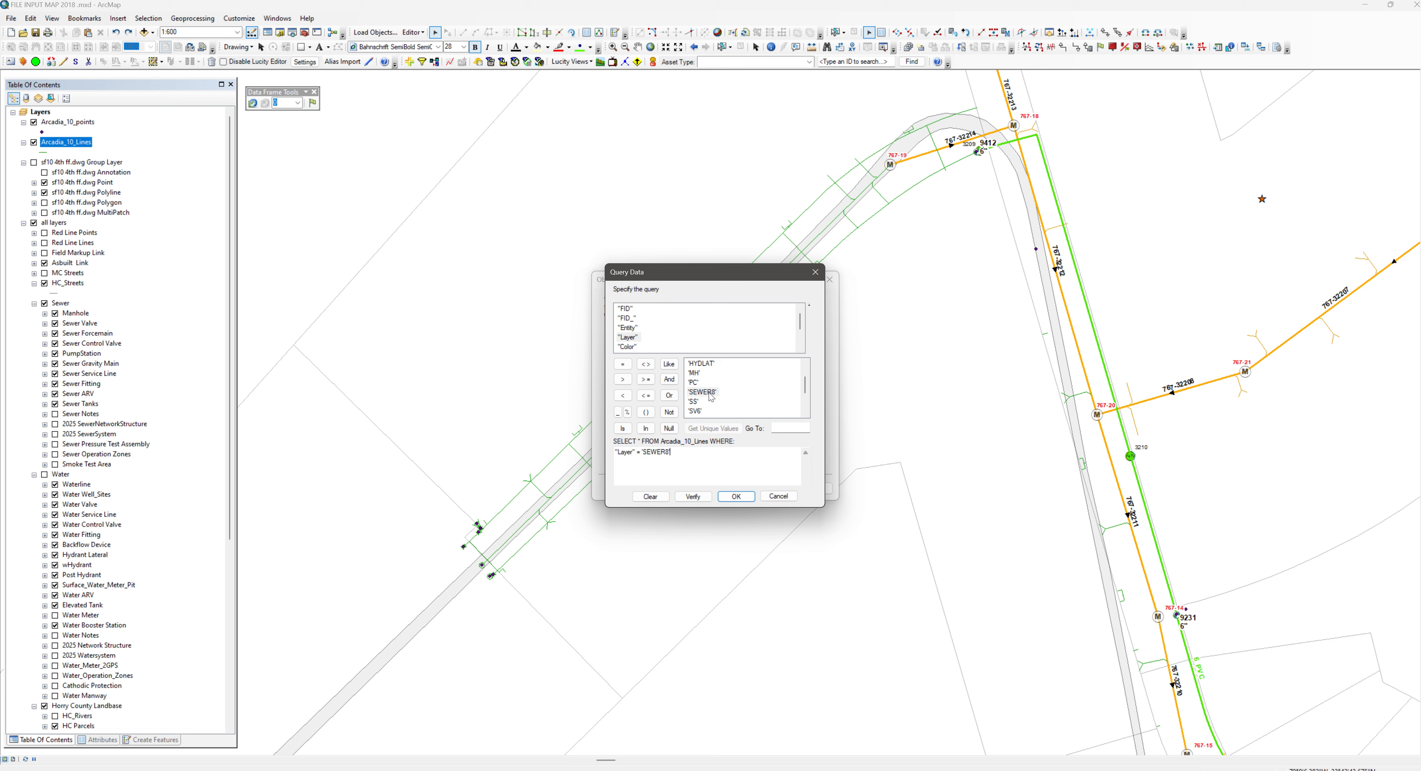
{"action": "left_click", "coordinate": [736, 497]}
Finish loading the gravity mains with snapping and validation both set to No
{"action": "left_click", "coordinate": [766, 490]}
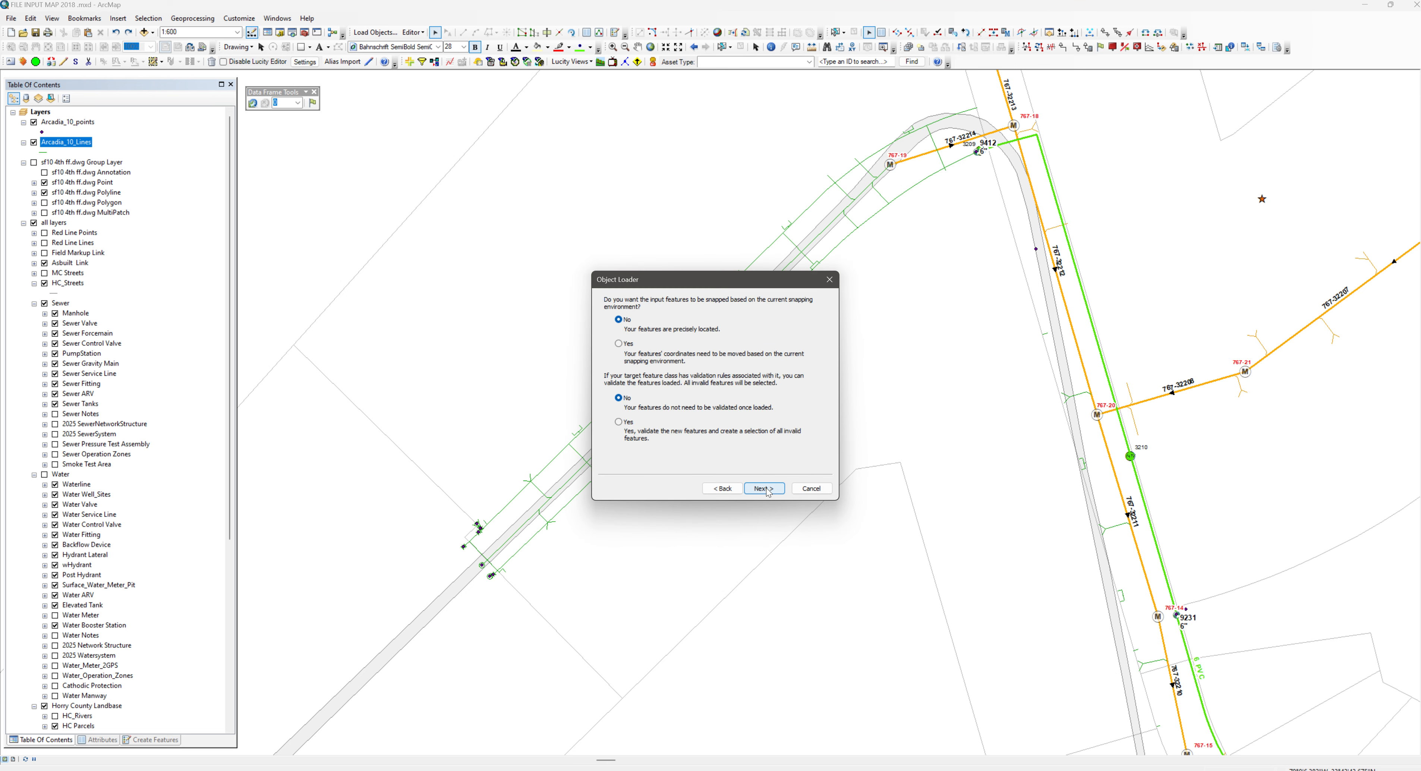
{"action": "left_click", "coordinate": [765, 488]}
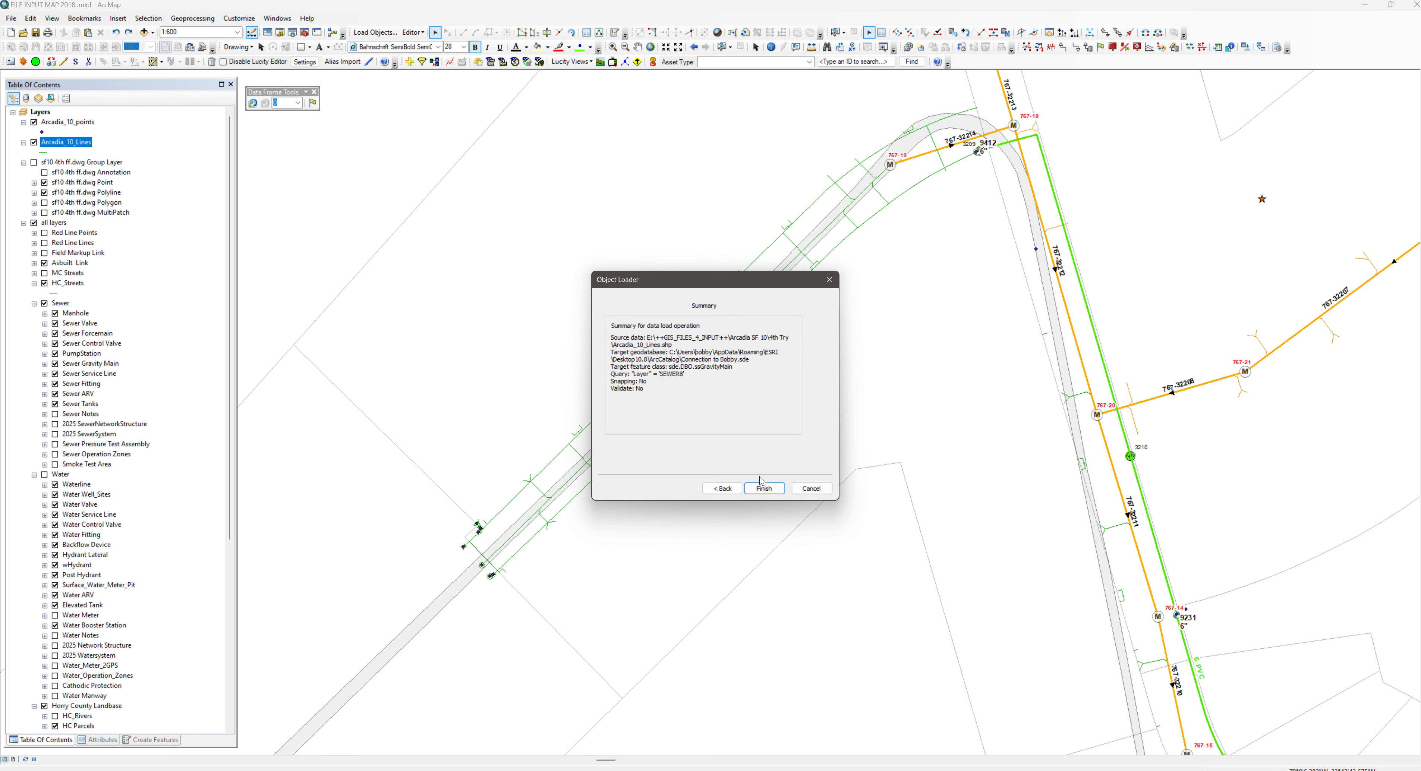
{"action": "left_click", "coordinate": [765, 488]}
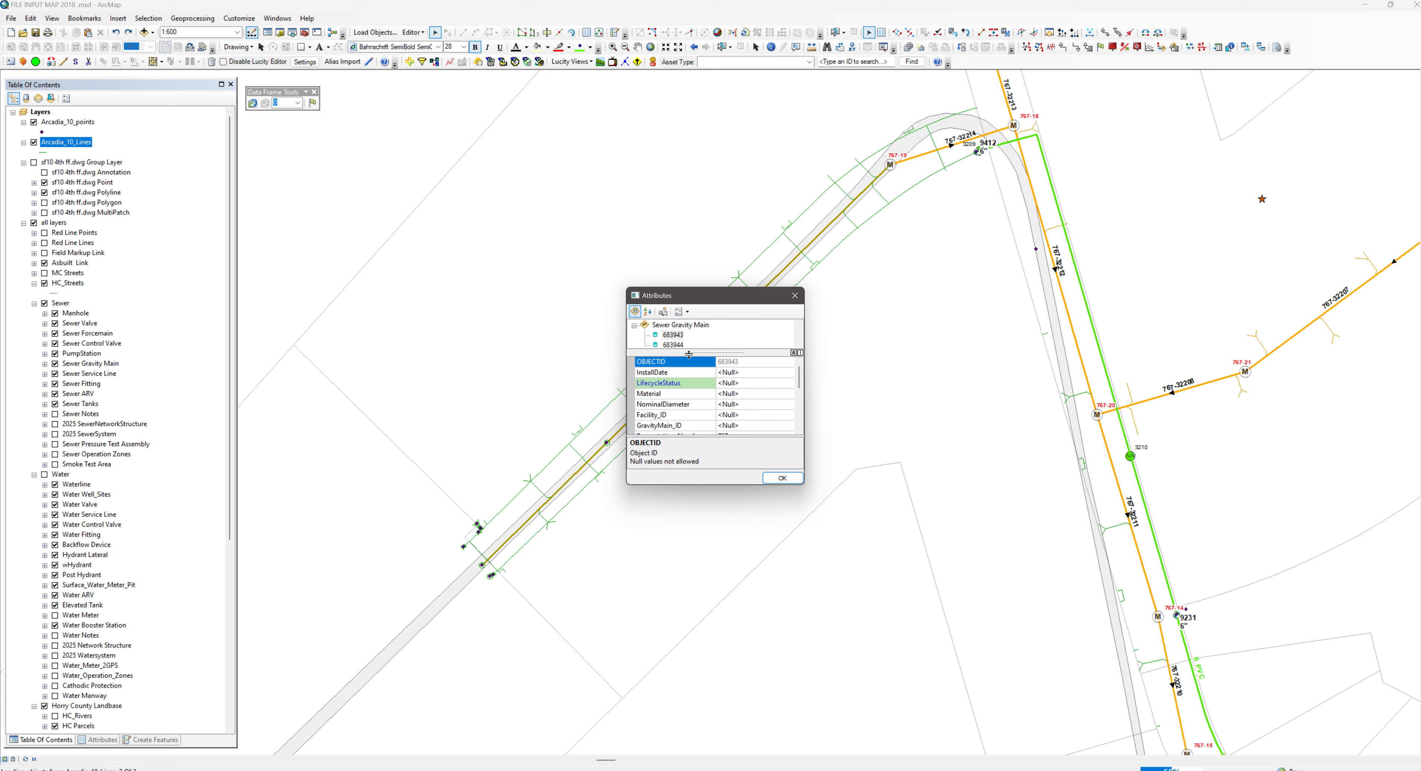
For the first loaded gravity main, paste 6/28/2024 as the InstallDate and set LifecycleStatus to Active
{"action": "left_click_drag", "start_coordinate": [690, 287], "coordinate": [691, 100]}
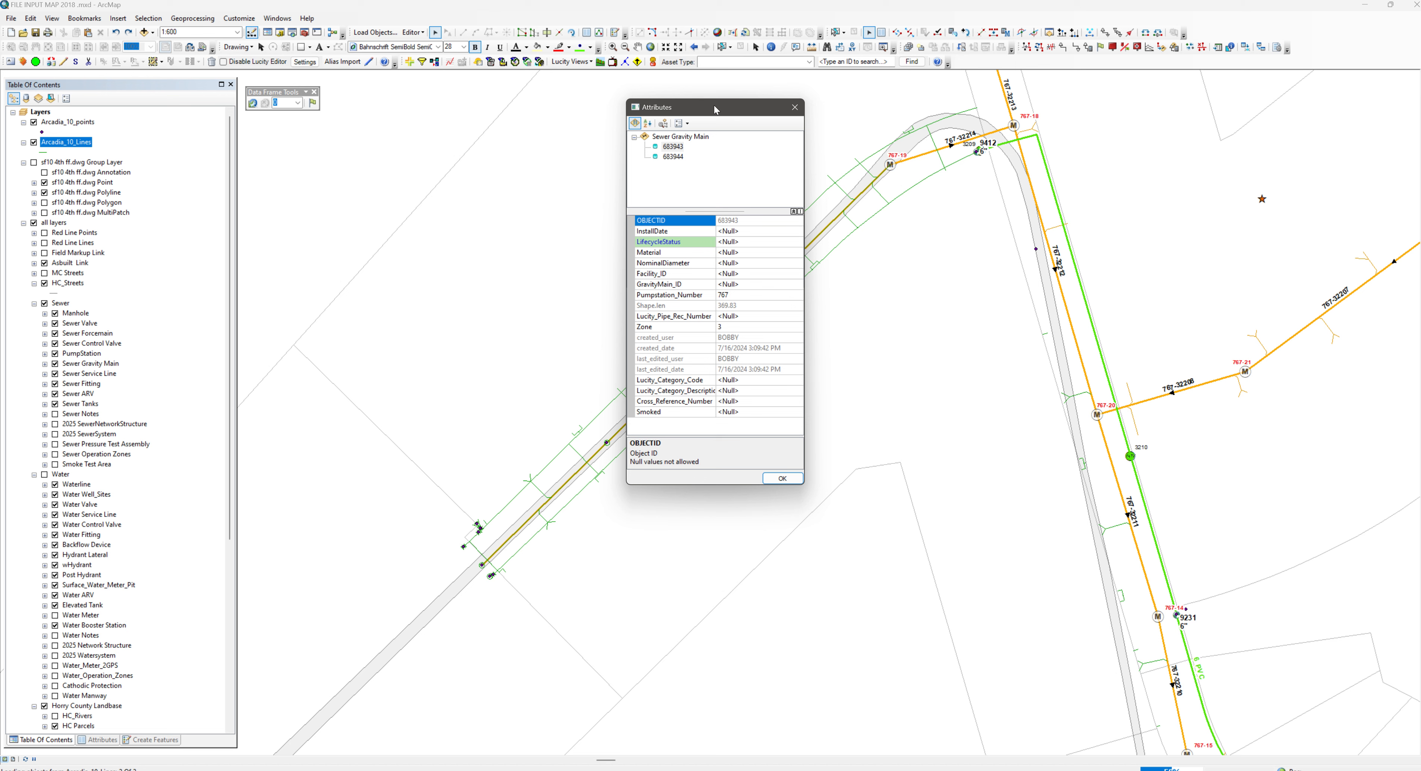
{"action": "left_click_drag", "start_coordinate": [712, 107], "coordinate": [1101, 198]}
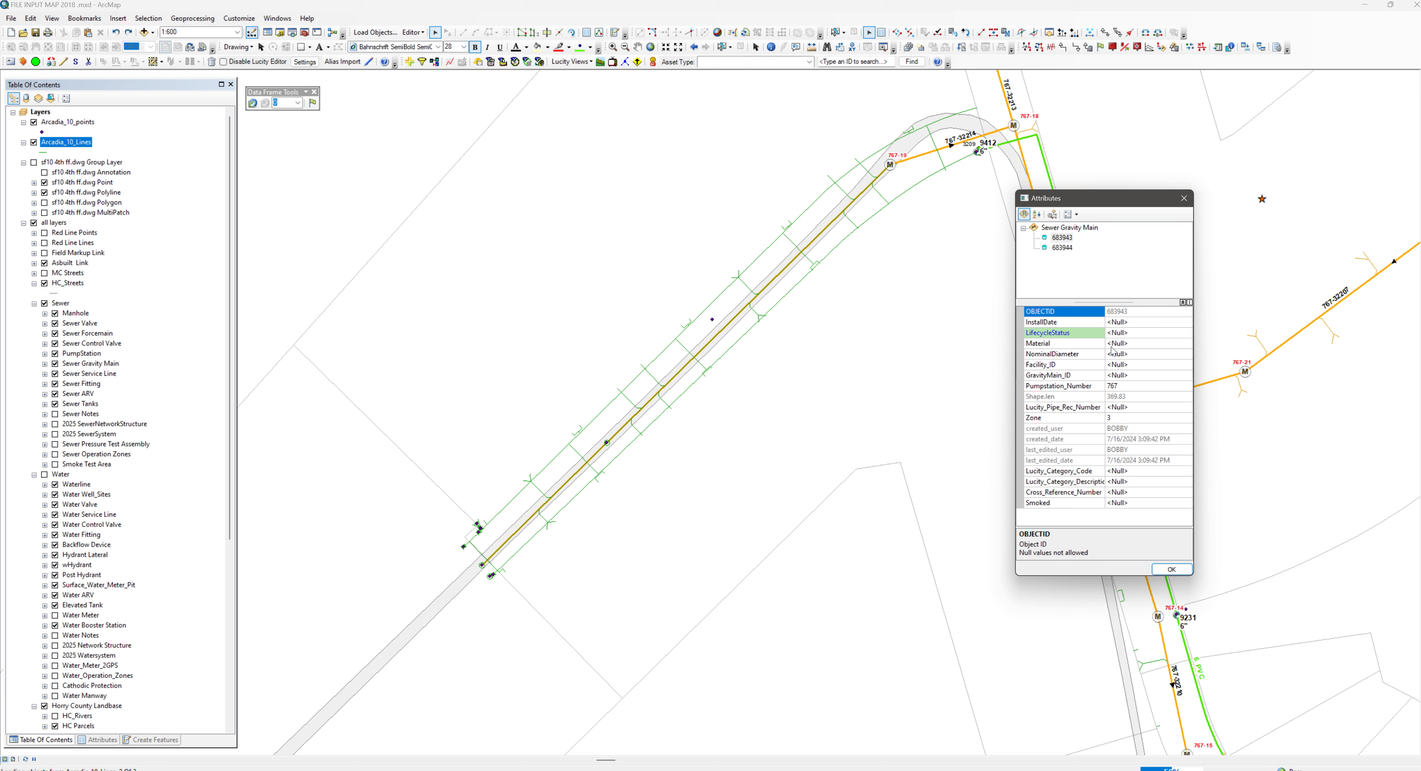
{"action": "left_click", "coordinate": [1115, 324]}
{"action": "right_click", "coordinate": [1116, 324]}
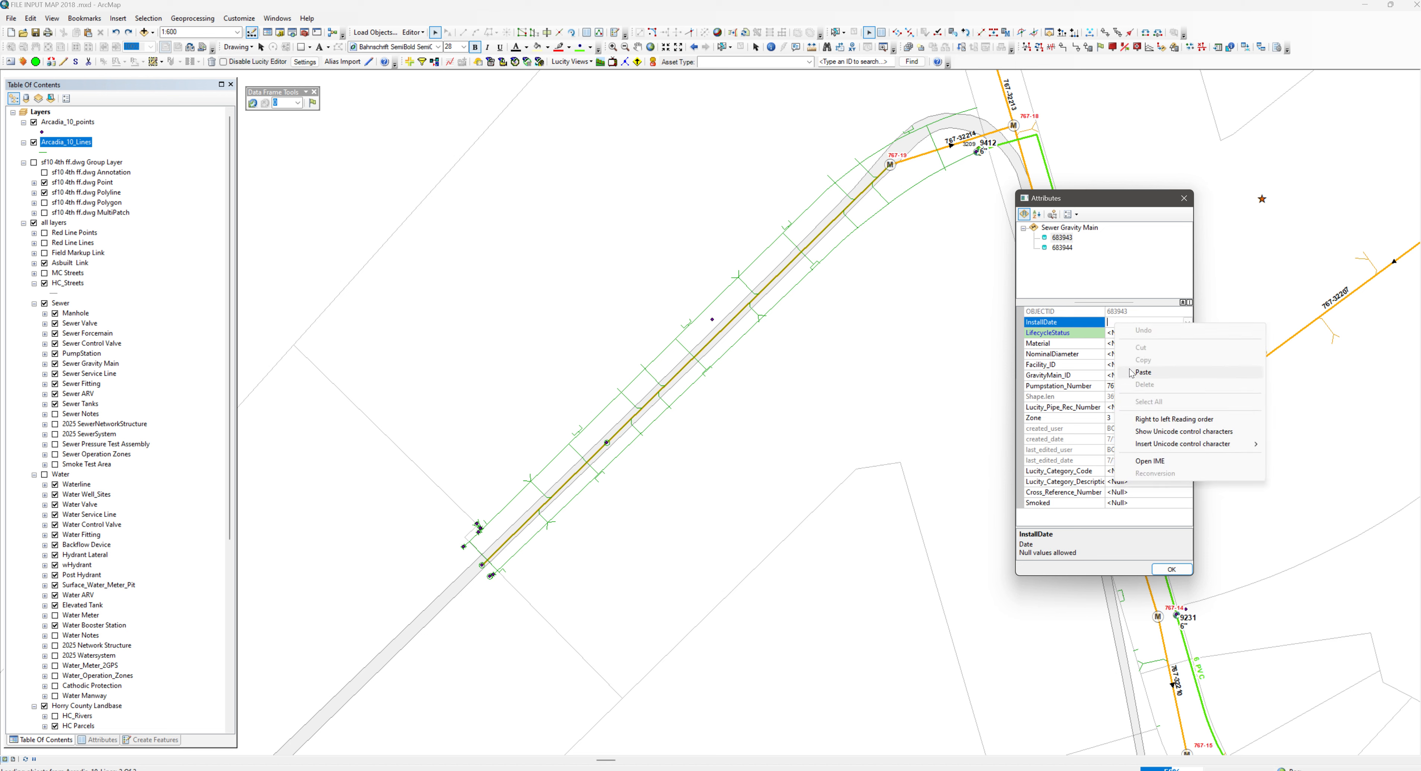
{"action": "left_click", "coordinate": [1142, 372]}
{"action": "left_click", "coordinate": [1125, 334]}
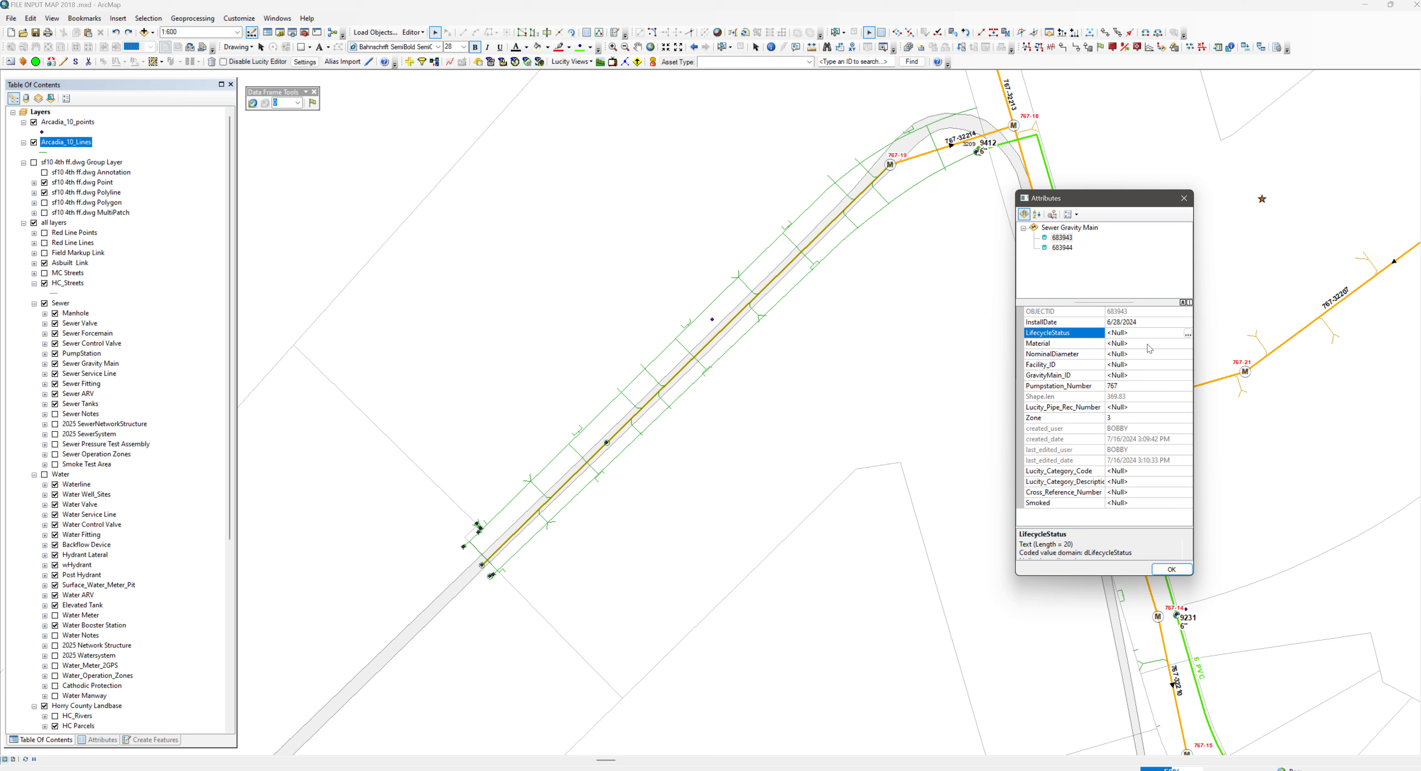
{"action": "left_click", "coordinate": [1188, 334]}
{"action": "left_click", "coordinate": [1049, 378]}
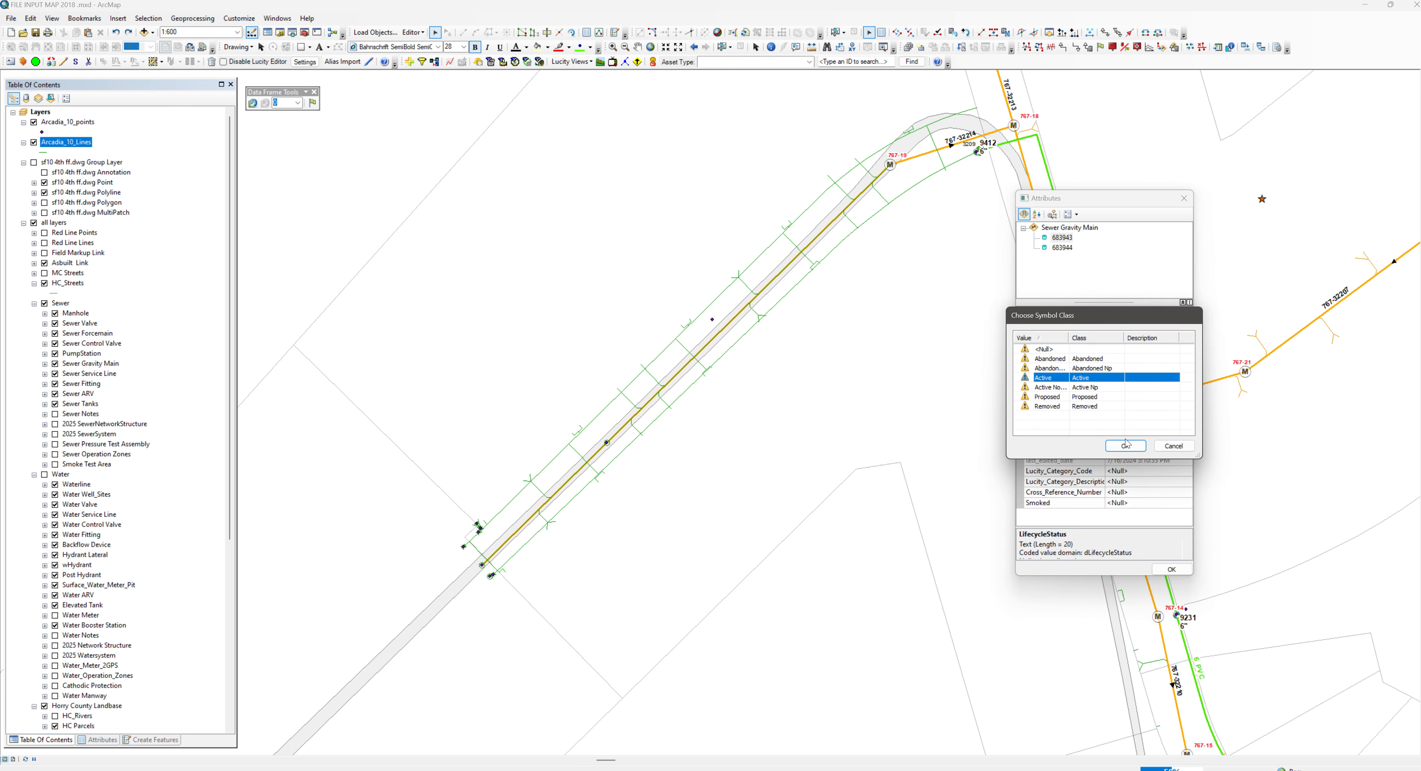
{"action": "left_click", "coordinate": [1126, 445]}
Set the same main's Material to Poly Vinyl Chloride and NominalDiameter to 8", and accept the attributes
{"action": "left_click", "coordinate": [1126, 344]}
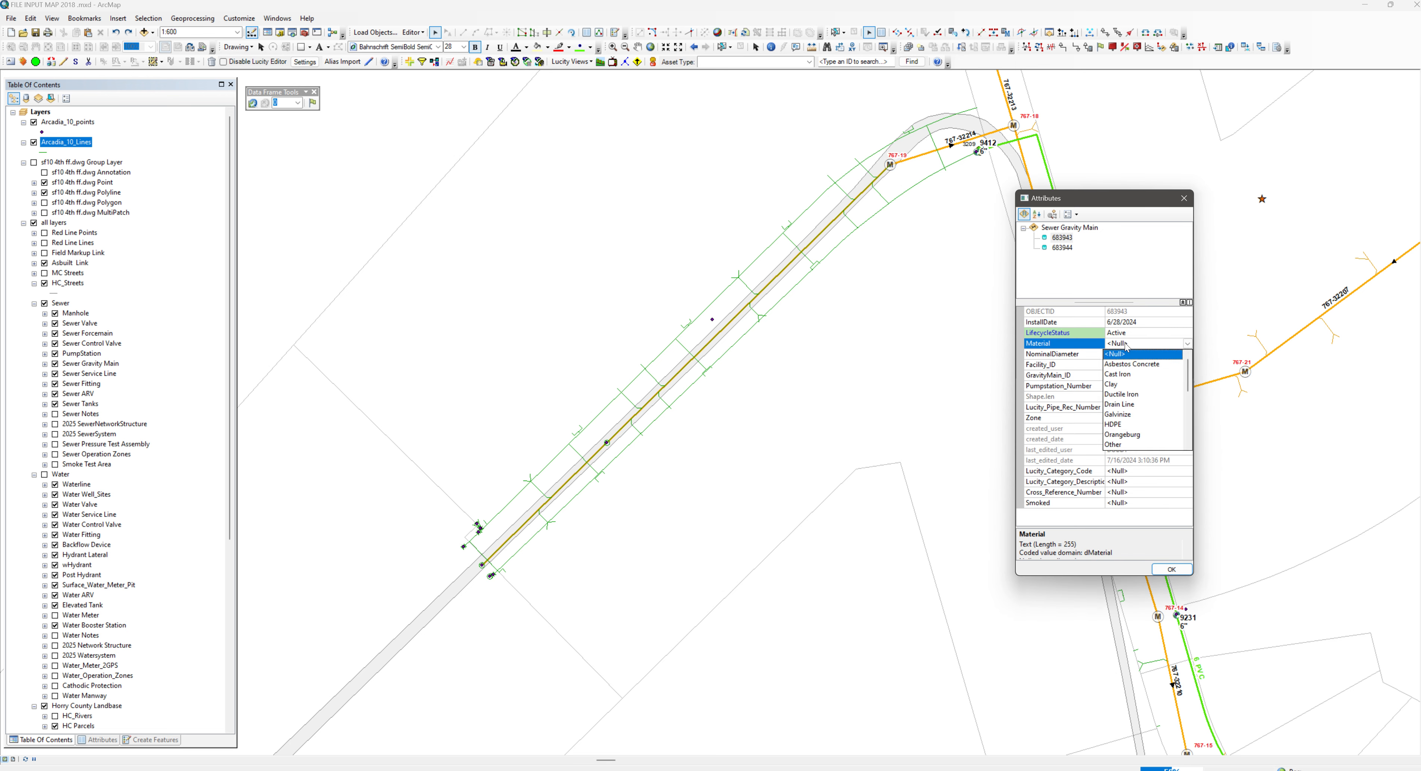
{"action": "scroll", "coordinate": [1121, 419], "scroll_direction": "down", "scroll_amount": 2}
{"action": "left_click", "coordinate": [1127, 426]}
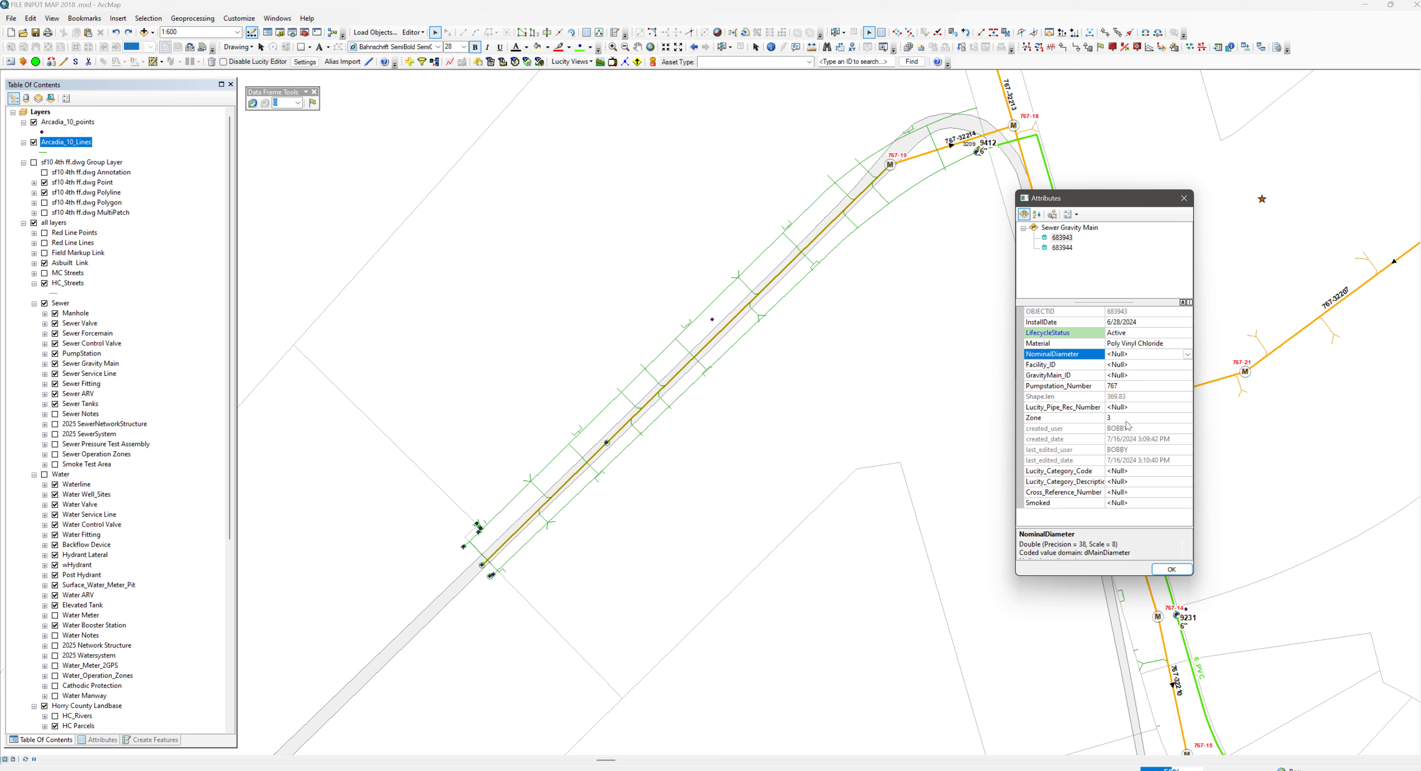
{"action": "left_click", "coordinate": [1127, 354]}
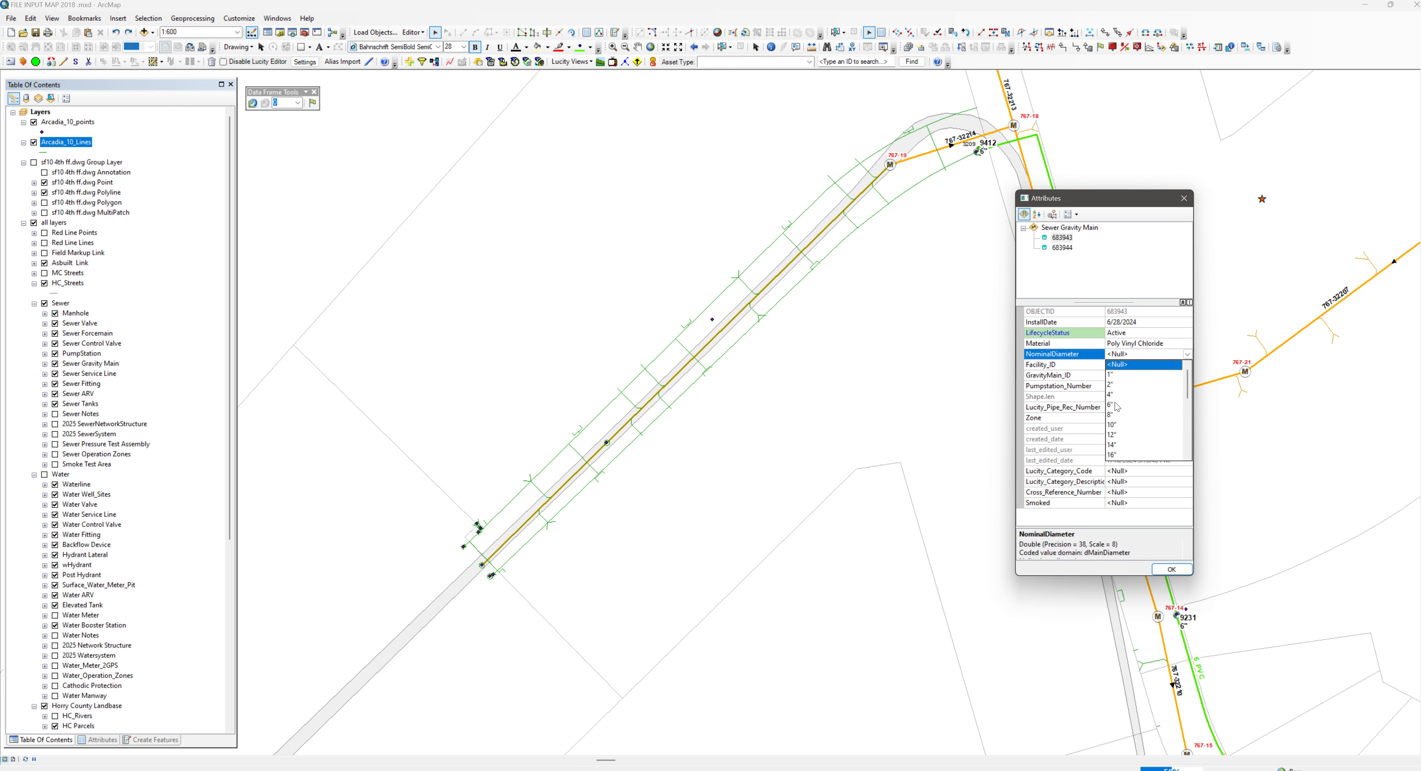
{"action": "left_click", "coordinate": [1118, 416]}
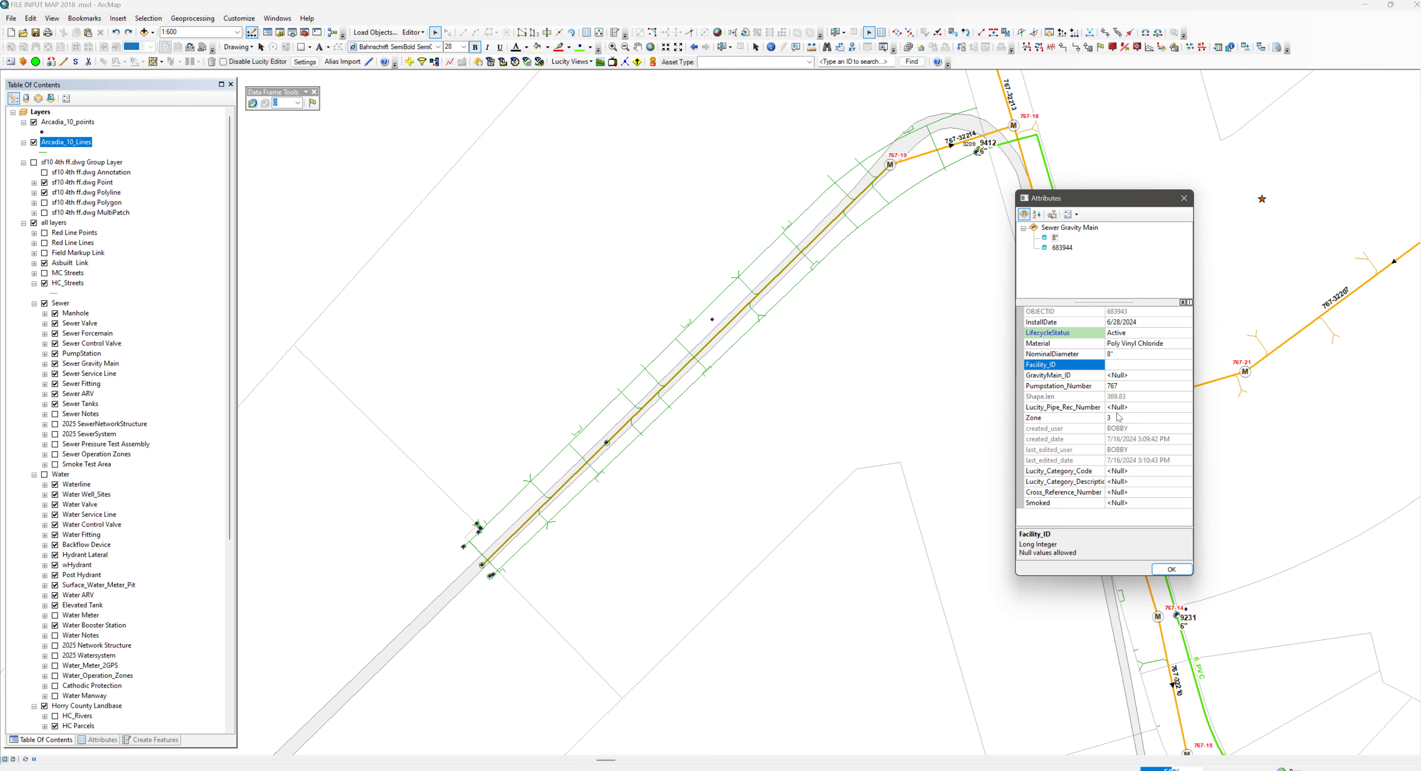
{"action": "left_click", "coordinate": [1172, 569]}
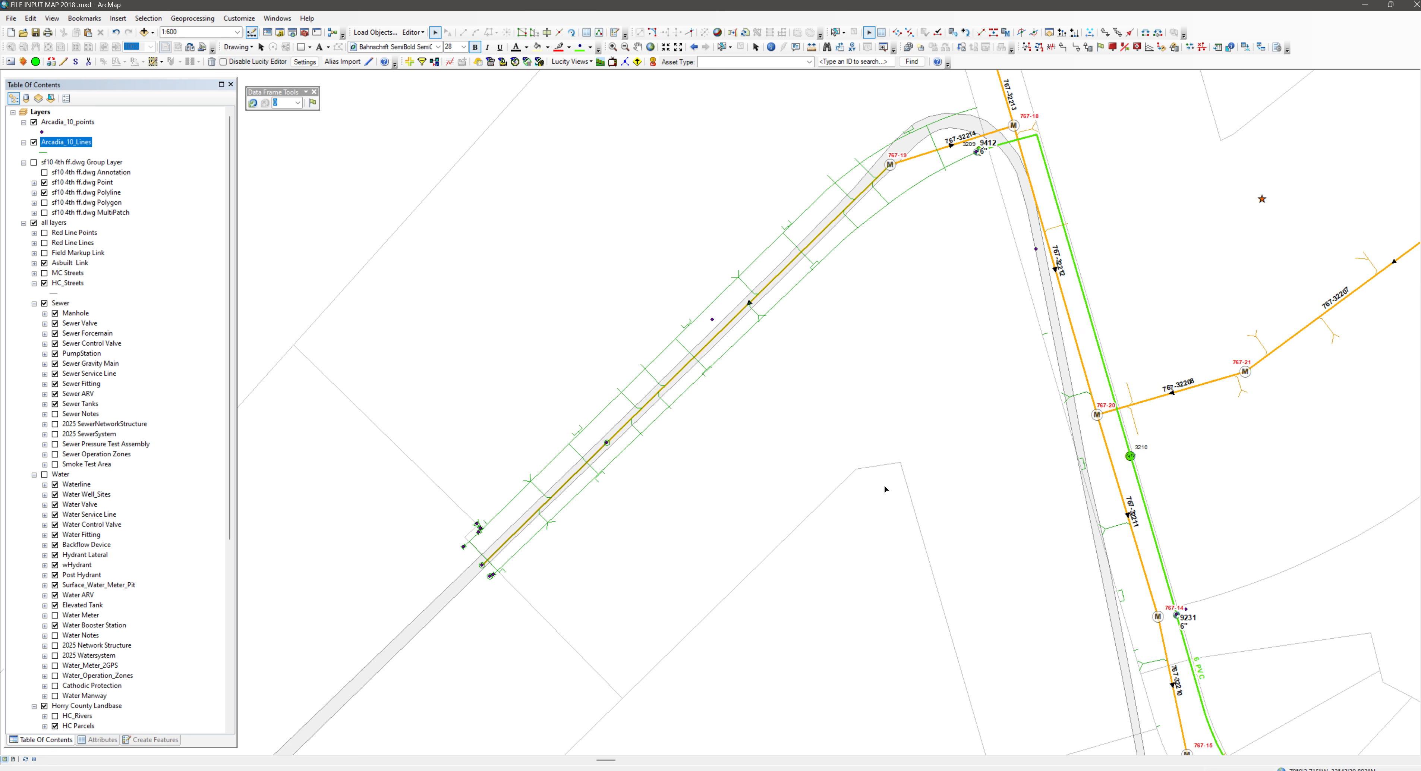
Examine the loaded main with Arcadia_10_Lines and Arcadia_10_points hidden and shown again, and inspect the drawing symbols along the road up close
{"action": "left_click", "coordinate": [34, 142]}
{"action": "left_click", "coordinate": [33, 122]}
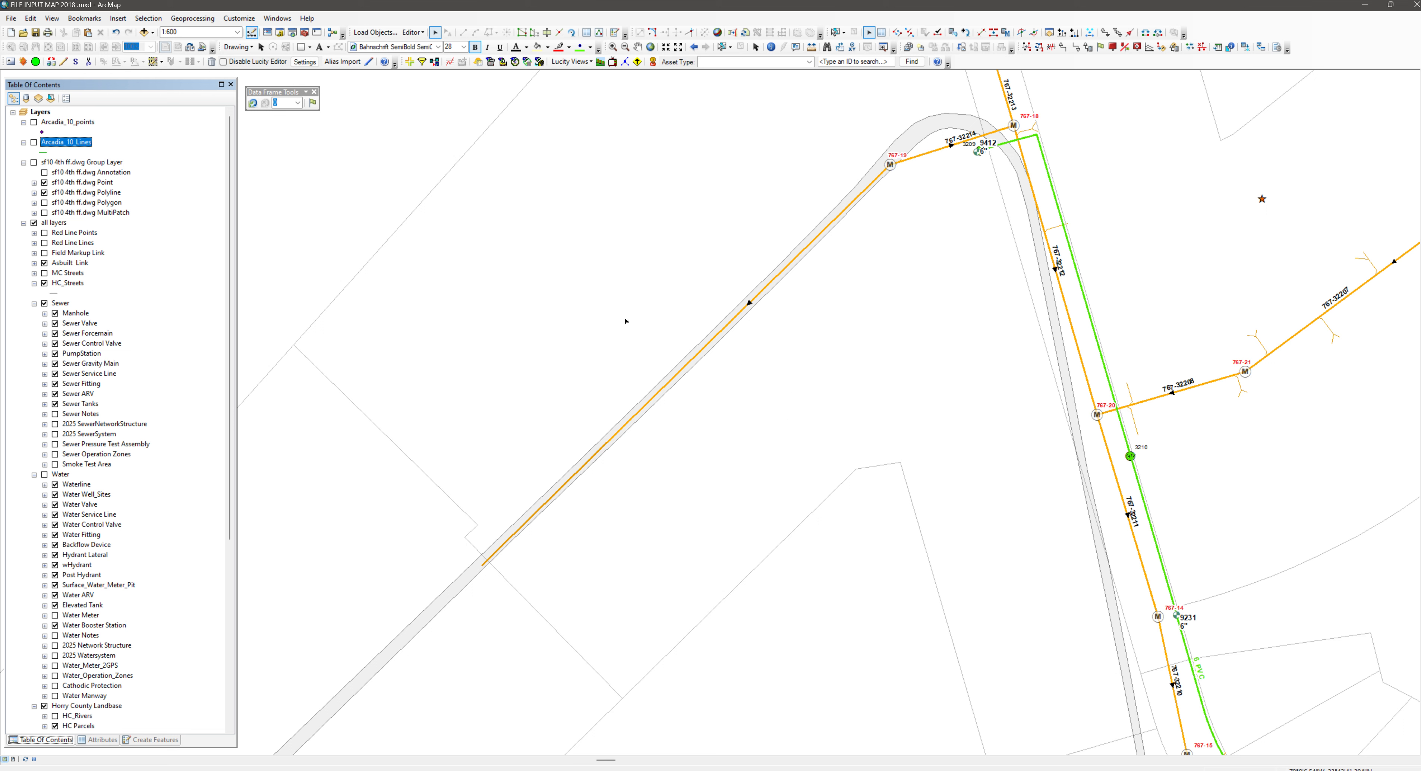
{"action": "left_click", "coordinate": [34, 122]}
{"action": "left_click", "coordinate": [34, 143]}
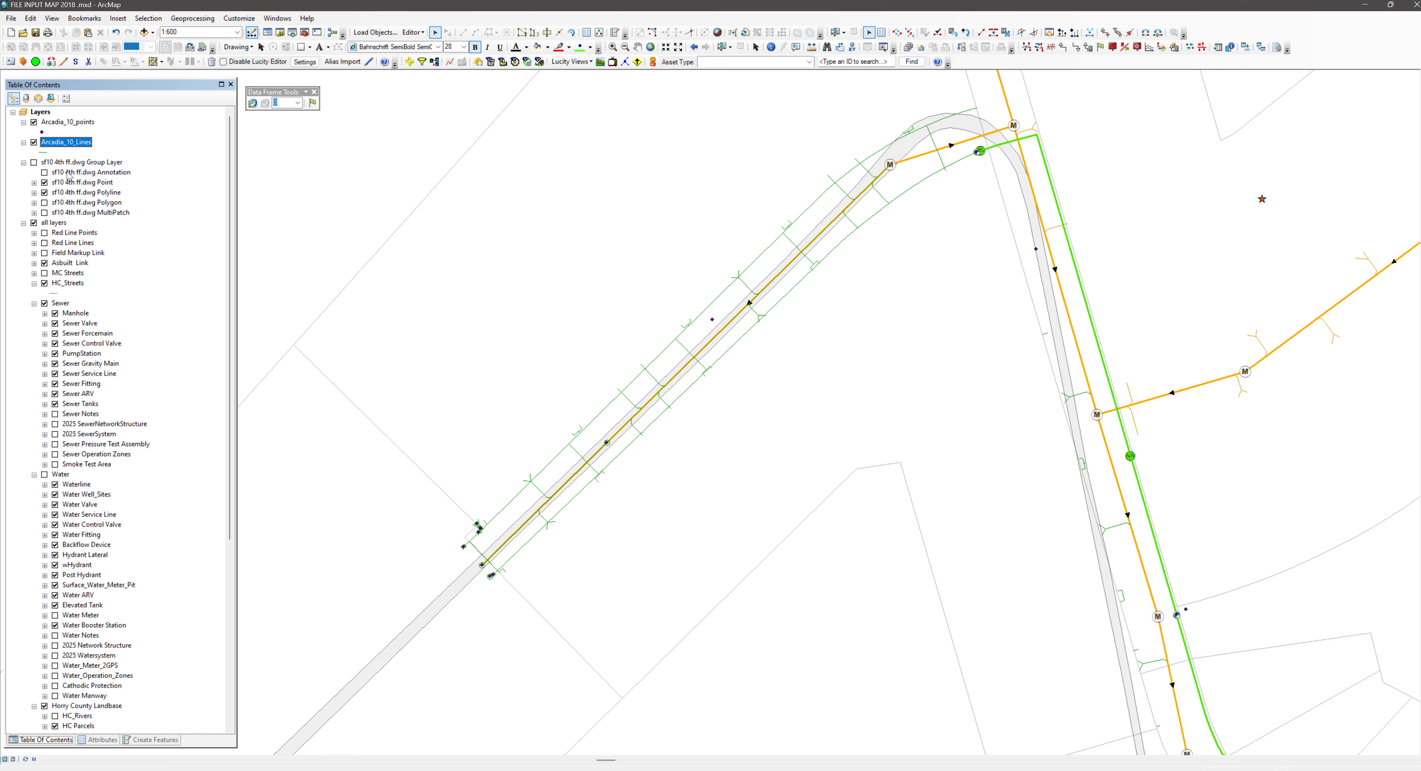
{"action": "scroll", "coordinate": [598, 468], "scroll_direction": "up", "scroll_amount": 6}
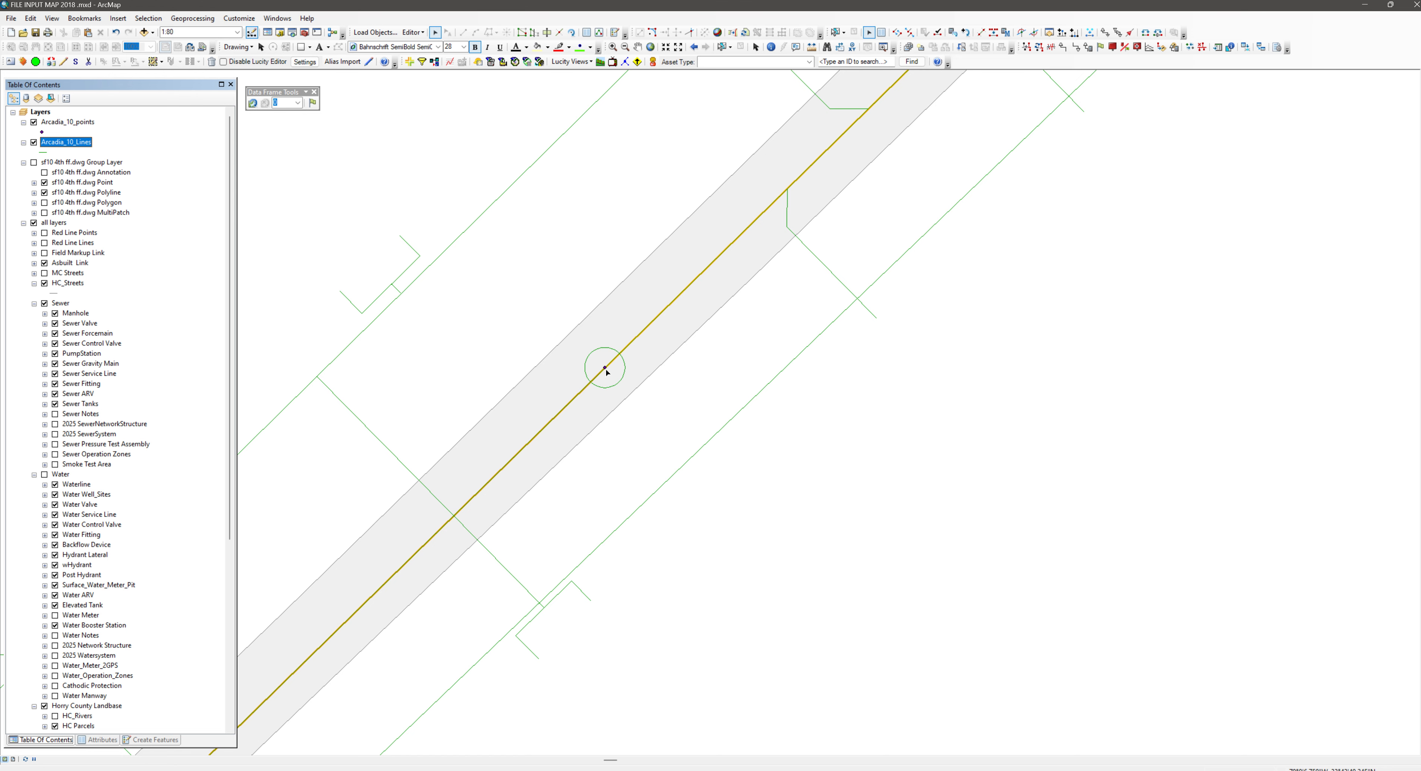
{"action": "scroll", "coordinate": [590, 513], "scroll_direction": "down", "scroll_amount": 3}
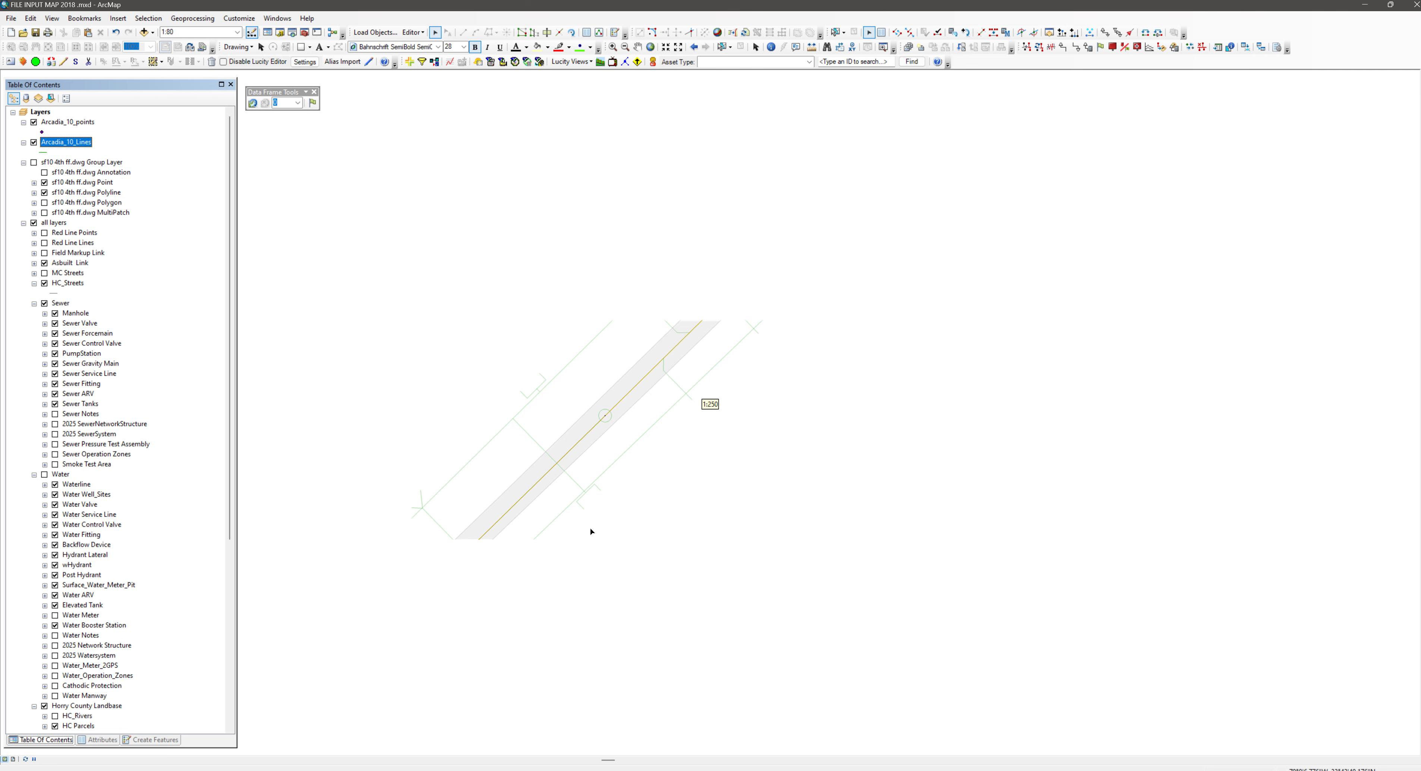
{"action": "left_click_drag", "start_coordinate": [519, 588], "coordinate": [879, 355]}
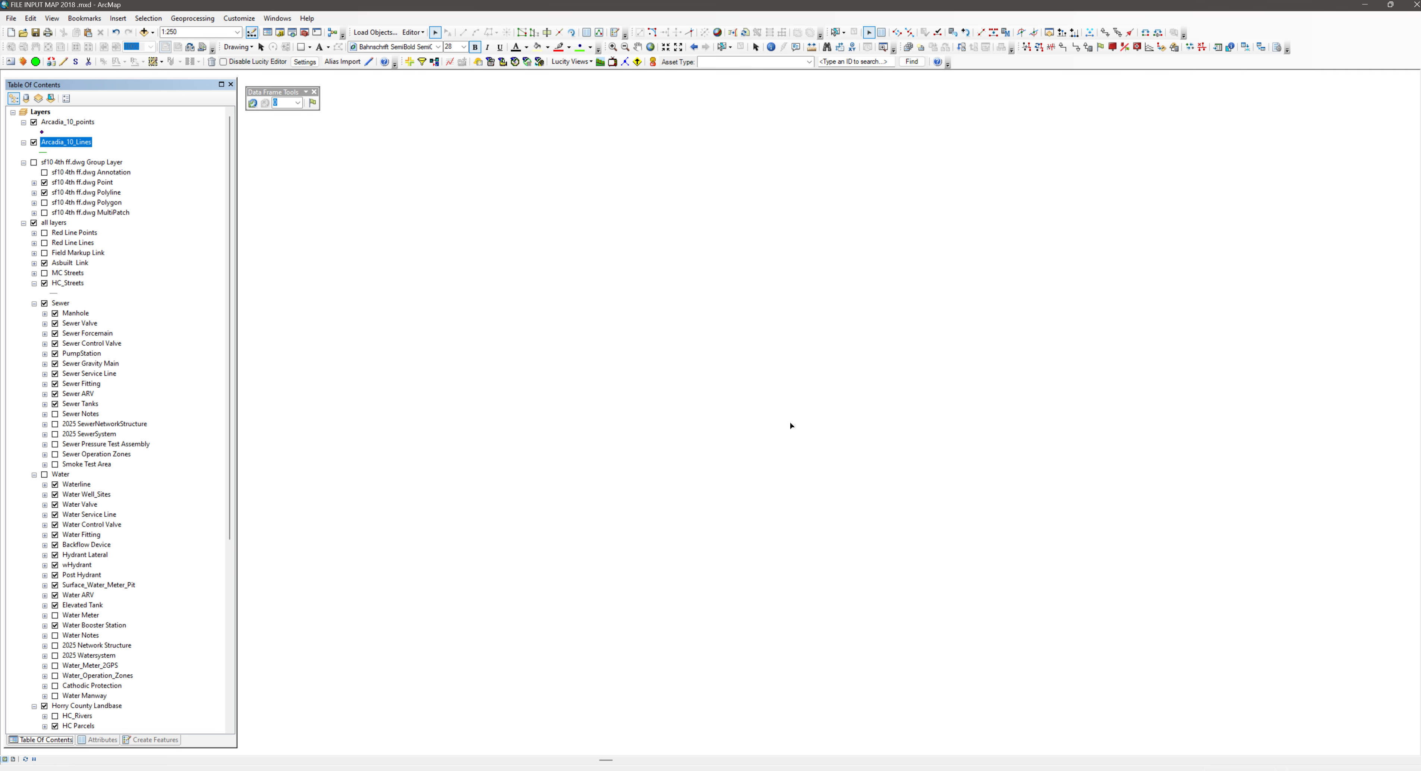
{"action": "scroll", "coordinate": [685, 375], "scroll_direction": "up", "scroll_amount": 3}
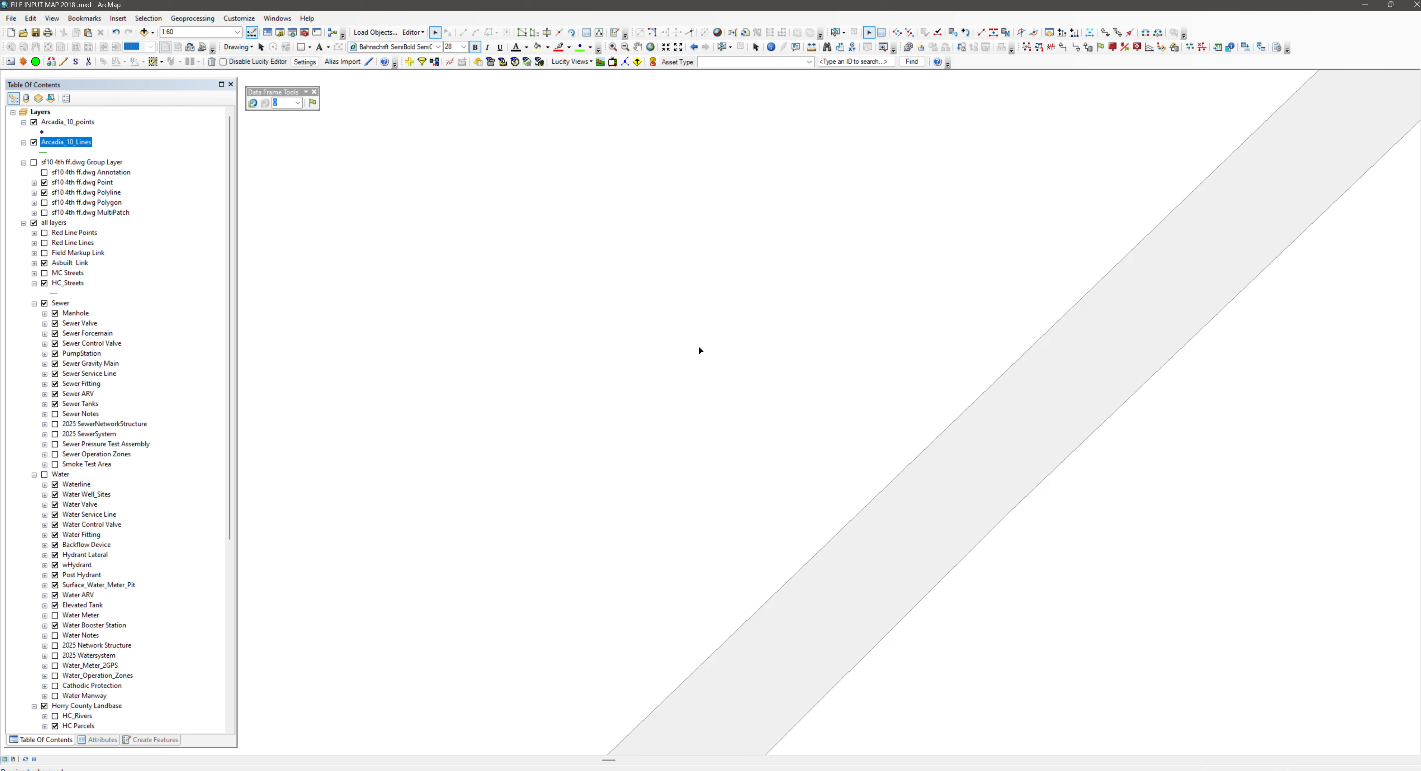
{"action": "left_click", "coordinate": [724, 368]}
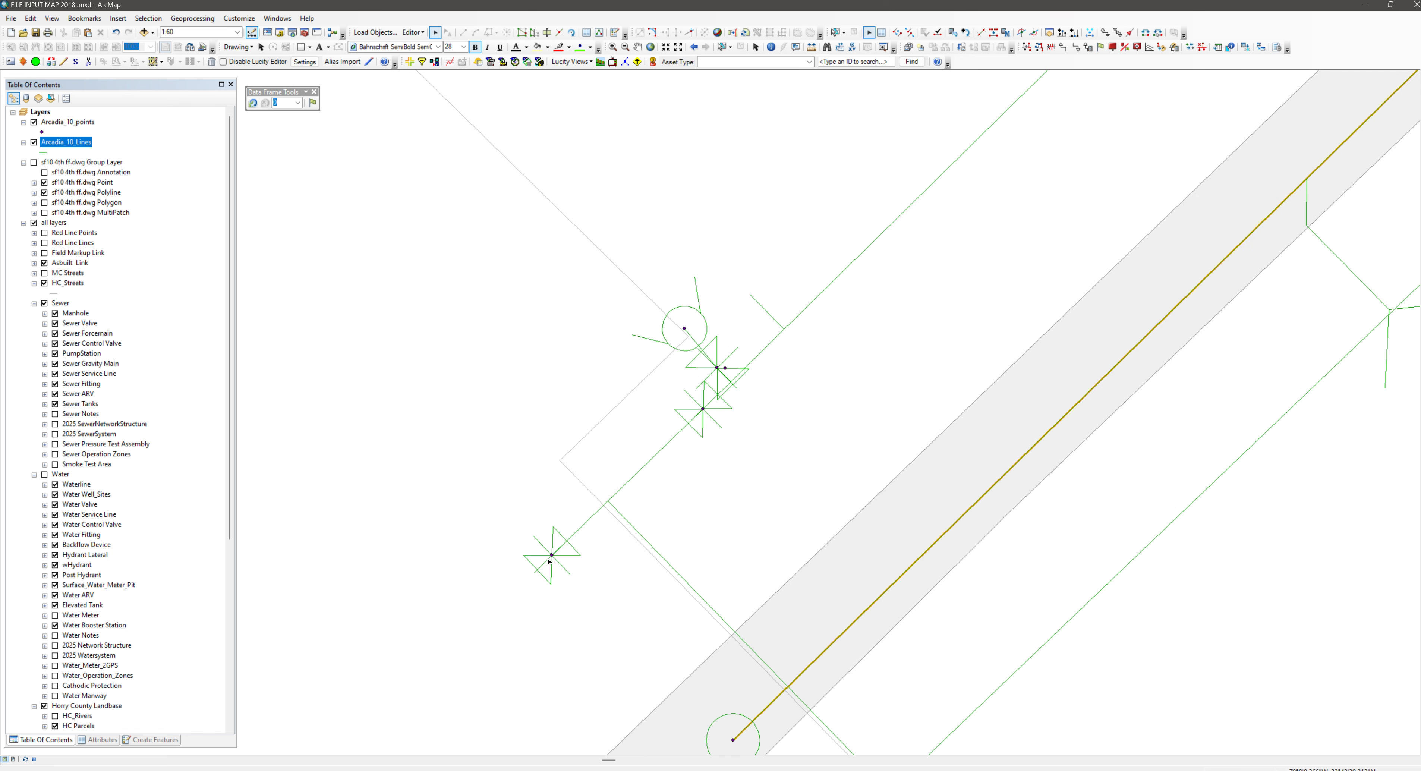
{"action": "scroll", "coordinate": [749, 467], "scroll_direction": "up", "scroll_amount": 5}
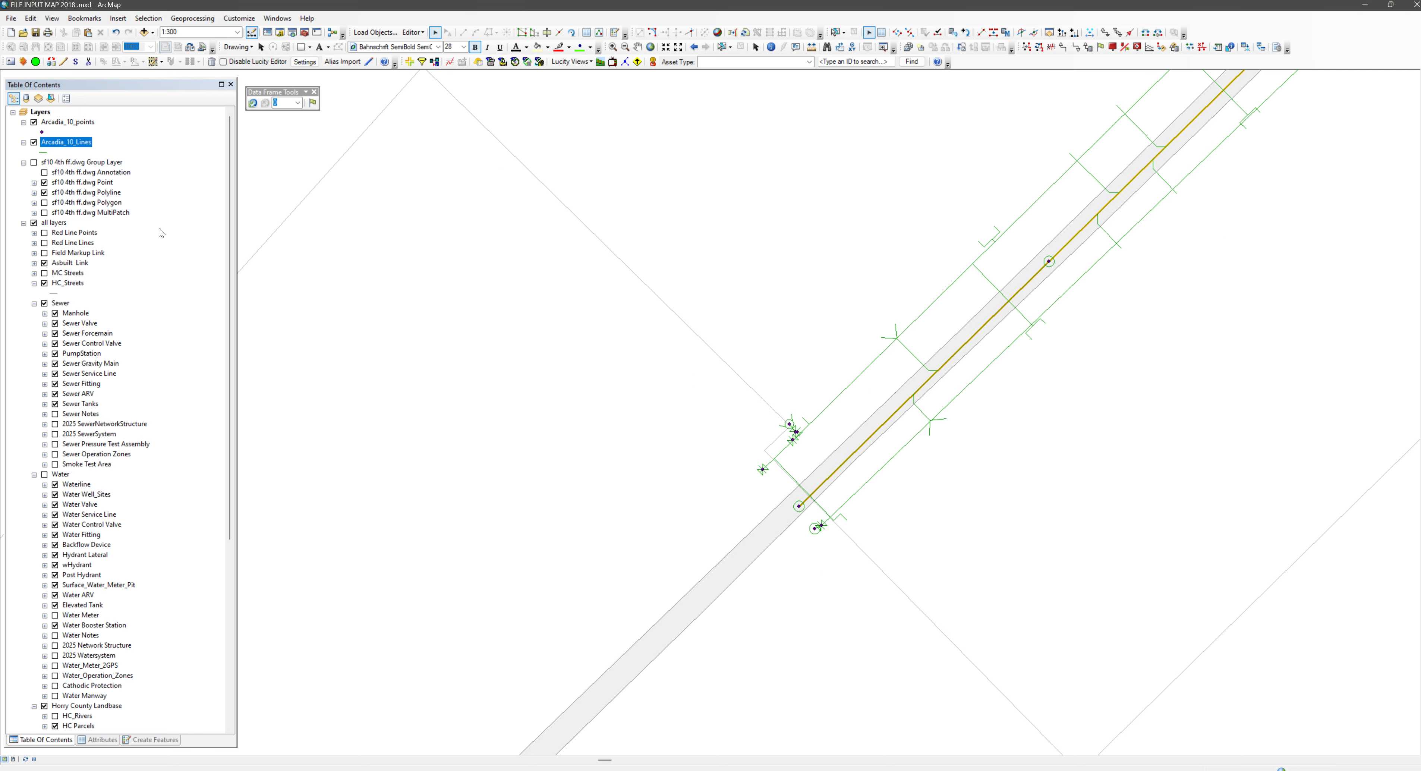
Start Object Loader and add Arcadia_10_Lines.shp from the 4th Try folder as the source data
{"action": "left_click", "coordinate": [380, 34]}
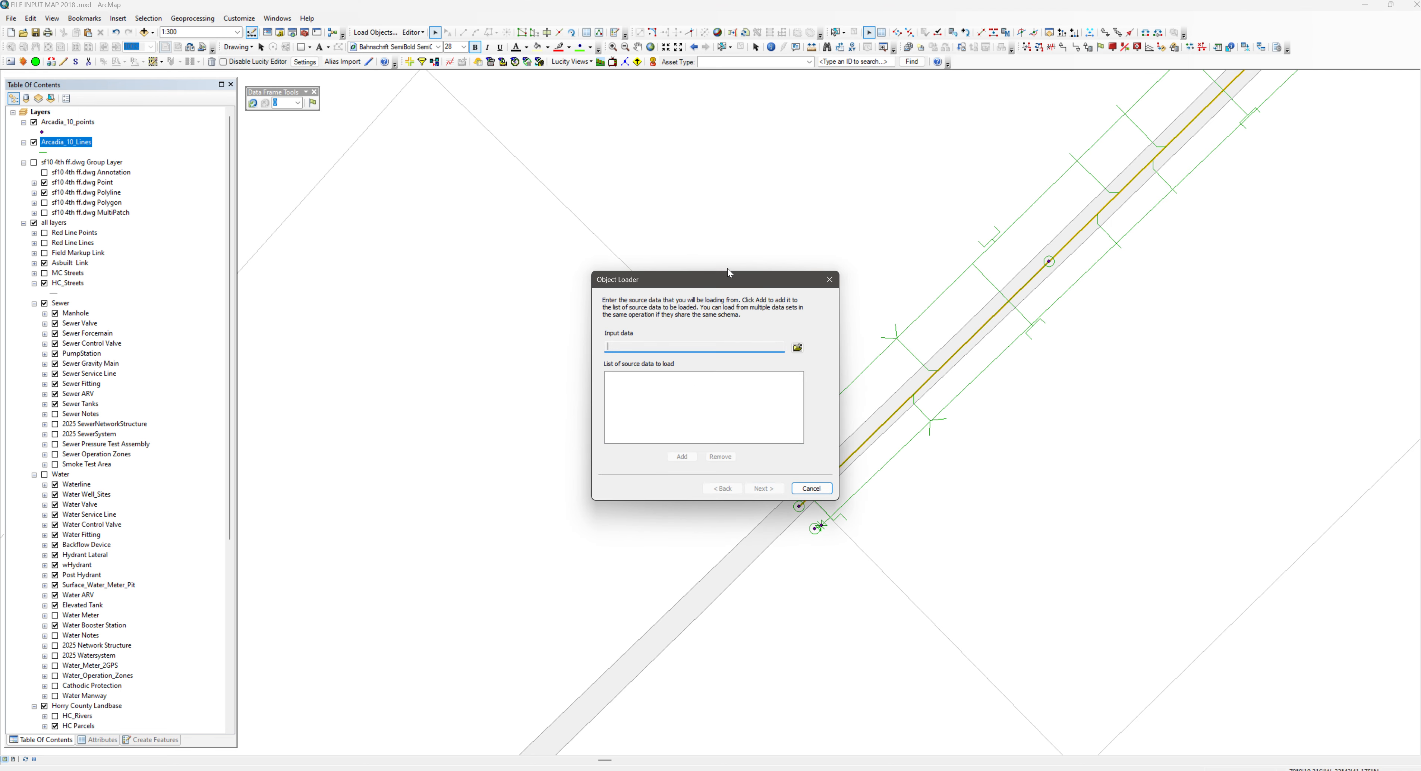
{"action": "left_click", "coordinate": [797, 348]}
{"action": "left_click", "coordinate": [640, 354]}
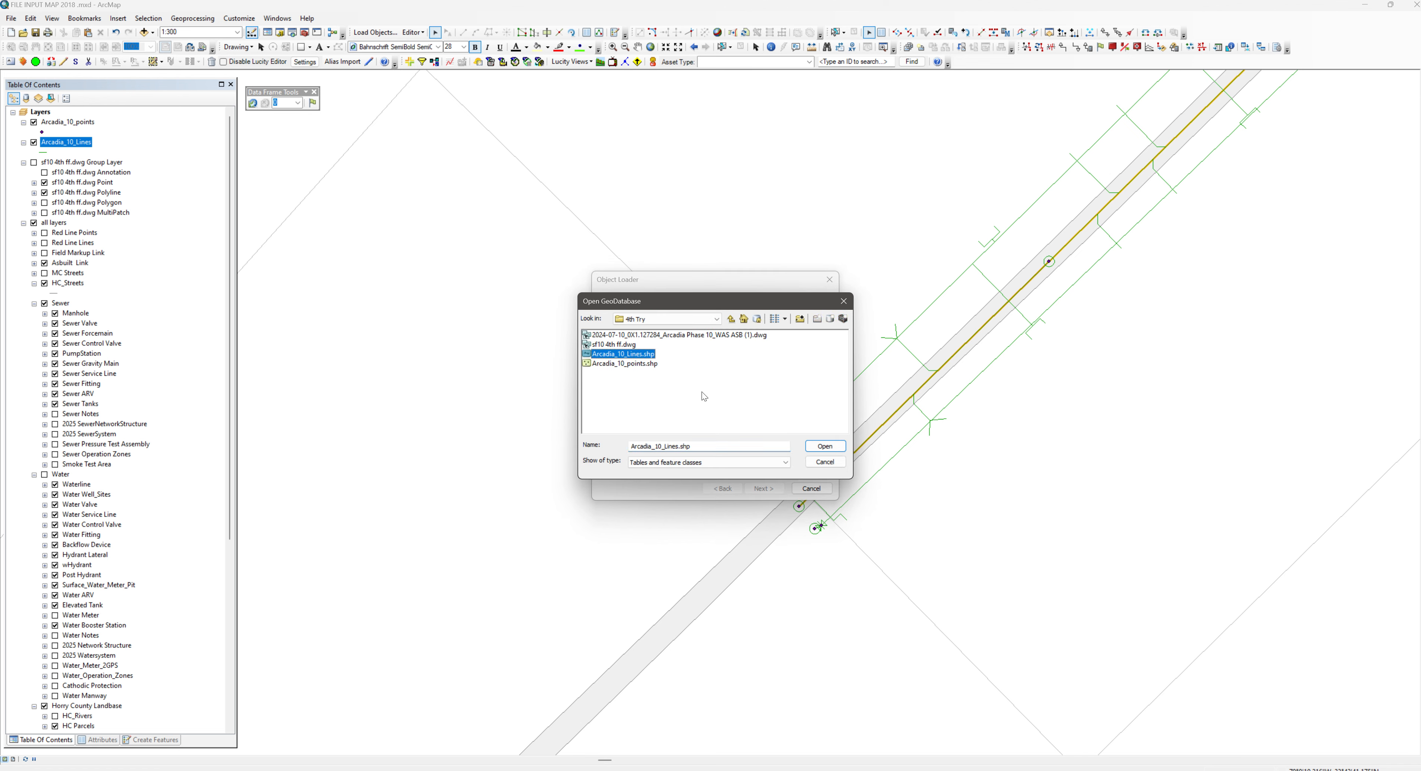
{"action": "left_click", "coordinate": [818, 449]}
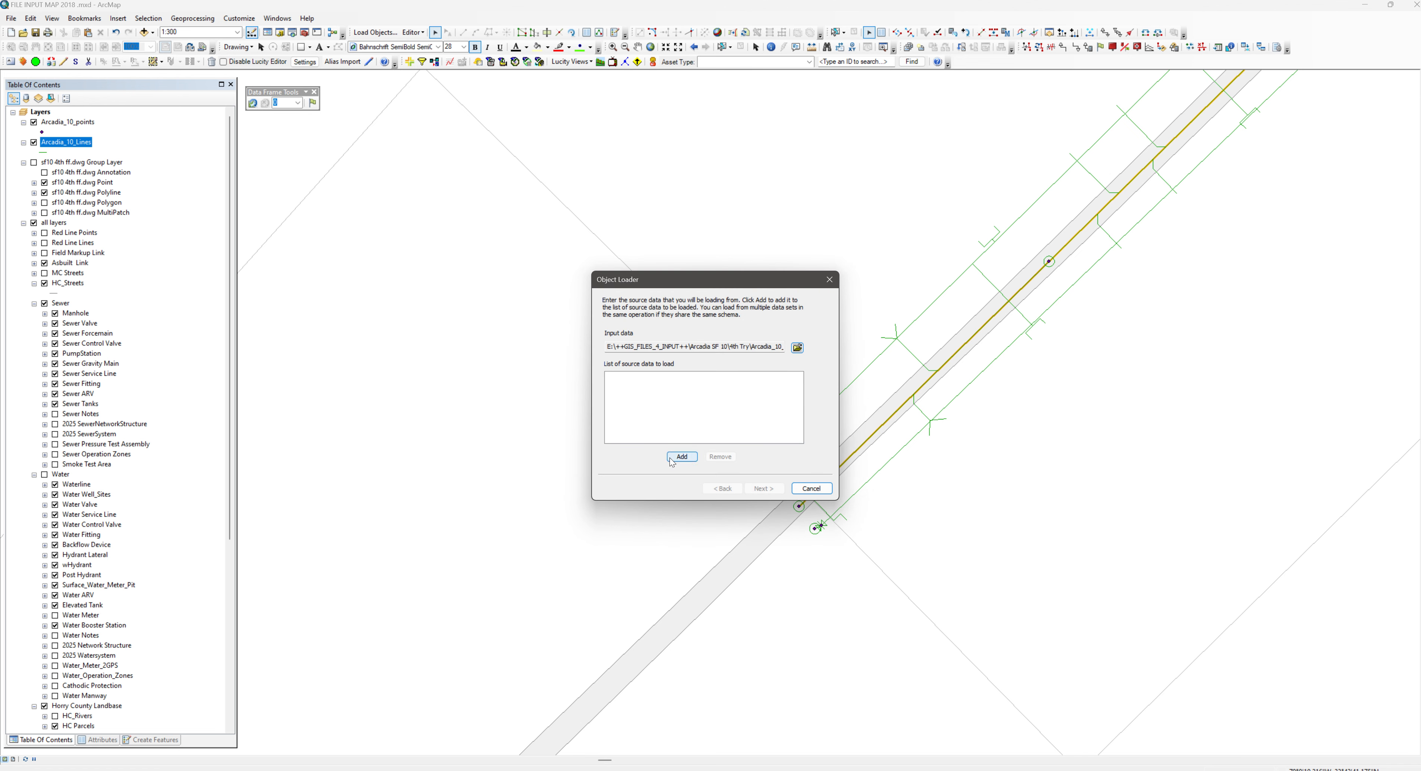
{"action": "left_click", "coordinate": [682, 457]}
{"action": "left_click", "coordinate": [764, 489]}
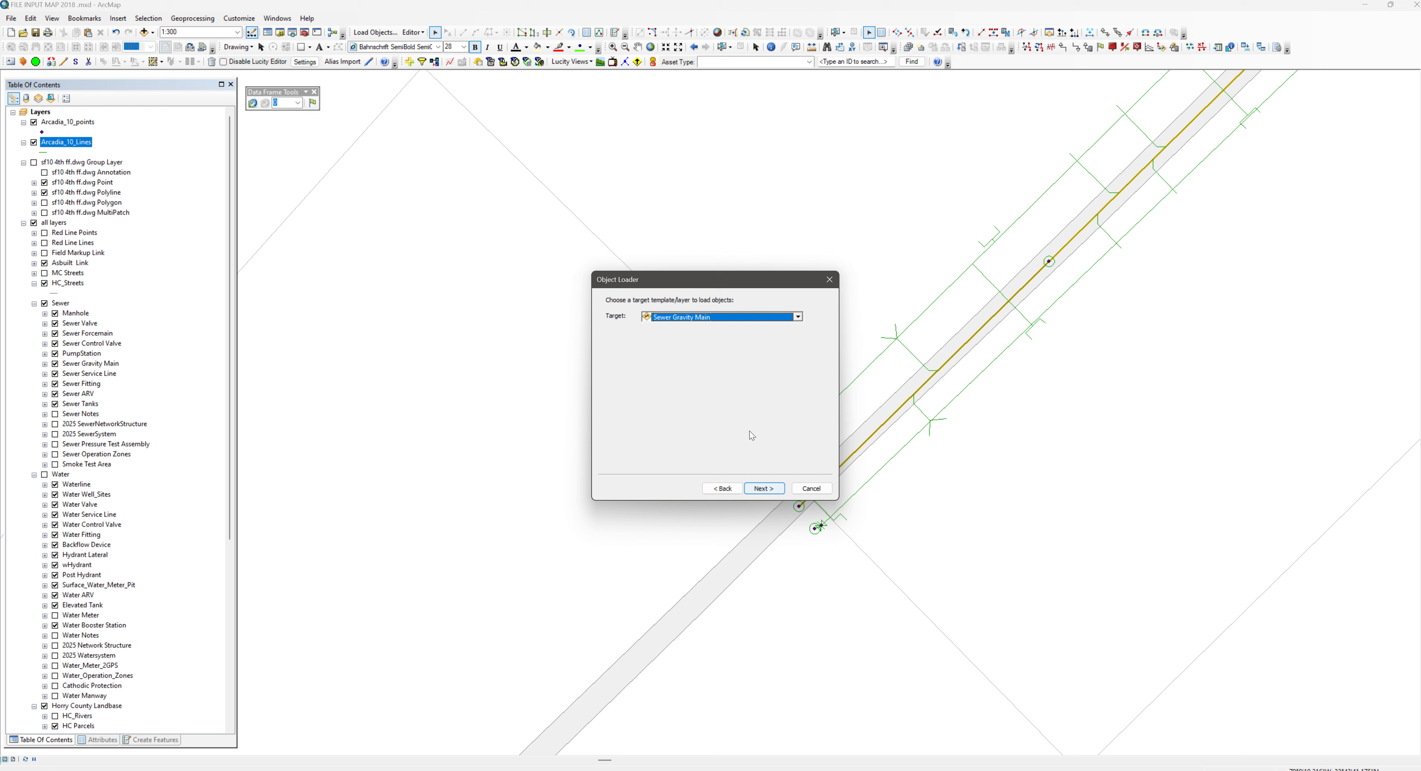
Choose Gravity Service Line under Sewer Service Line as the load target and keep all matching source fields at <None>
{"action": "left_click", "coordinate": [707, 319]}
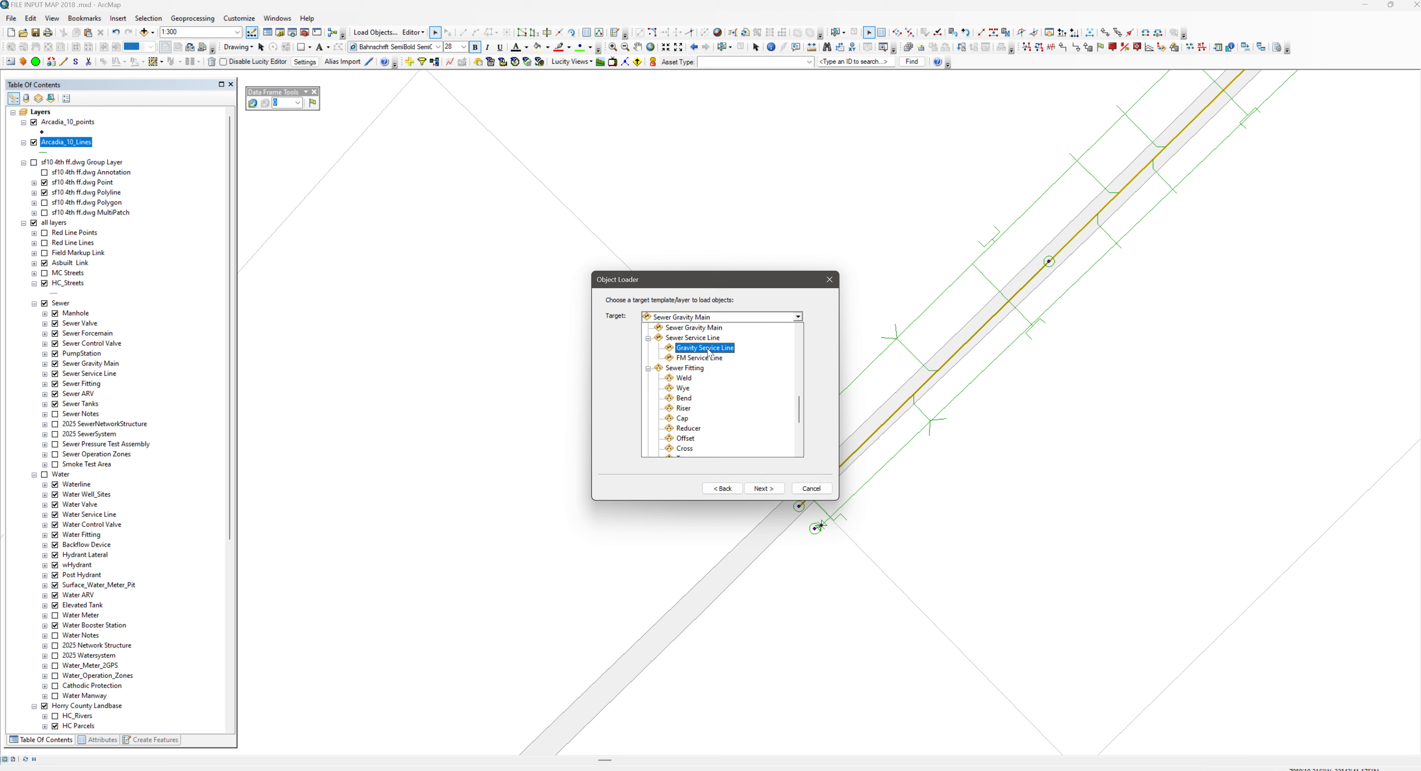
{"action": "left_click", "coordinate": [724, 353]}
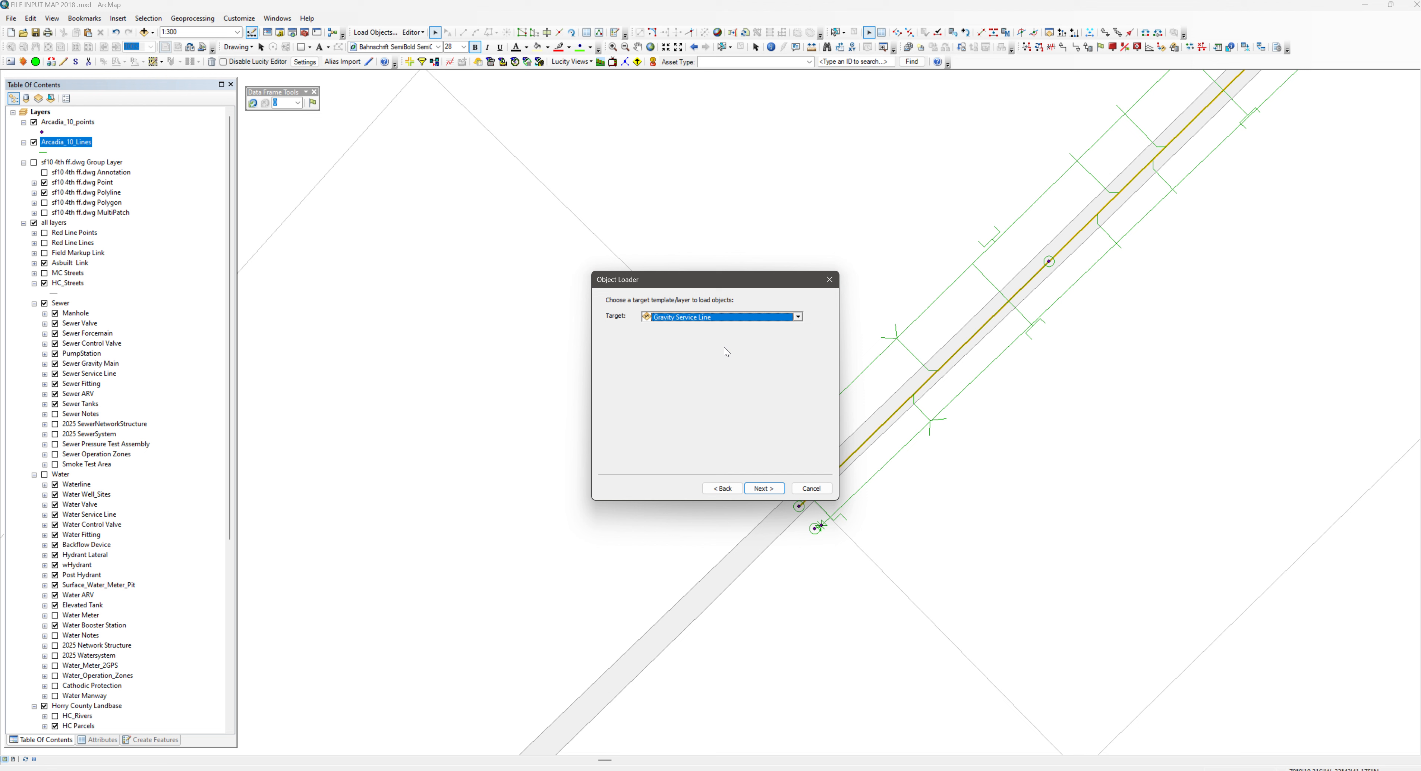
{"action": "left_click", "coordinate": [764, 488]}
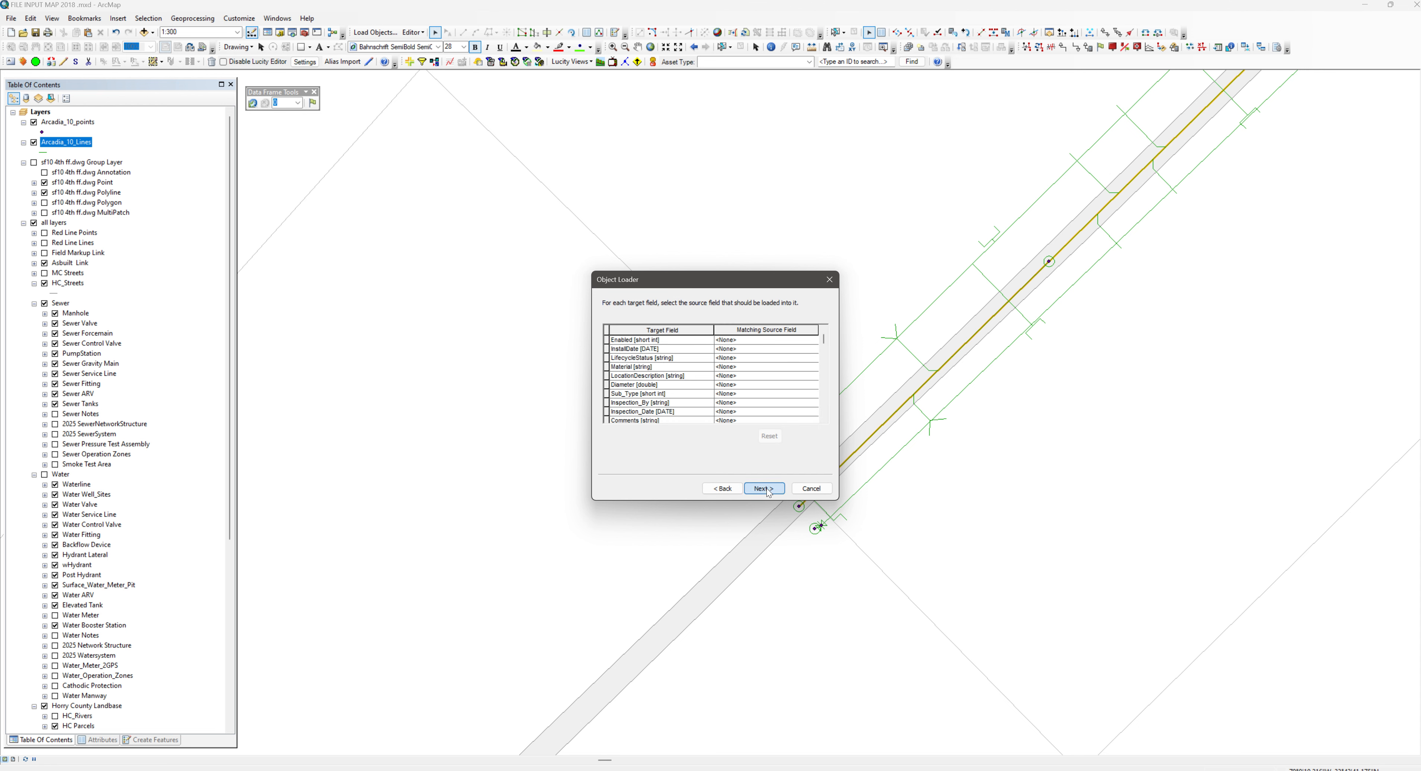
{"action": "left_click", "coordinate": [766, 489]}
Limit the load to features that satisfy the query "Layer" = 'SS'
{"action": "left_click", "coordinate": [643, 353]}
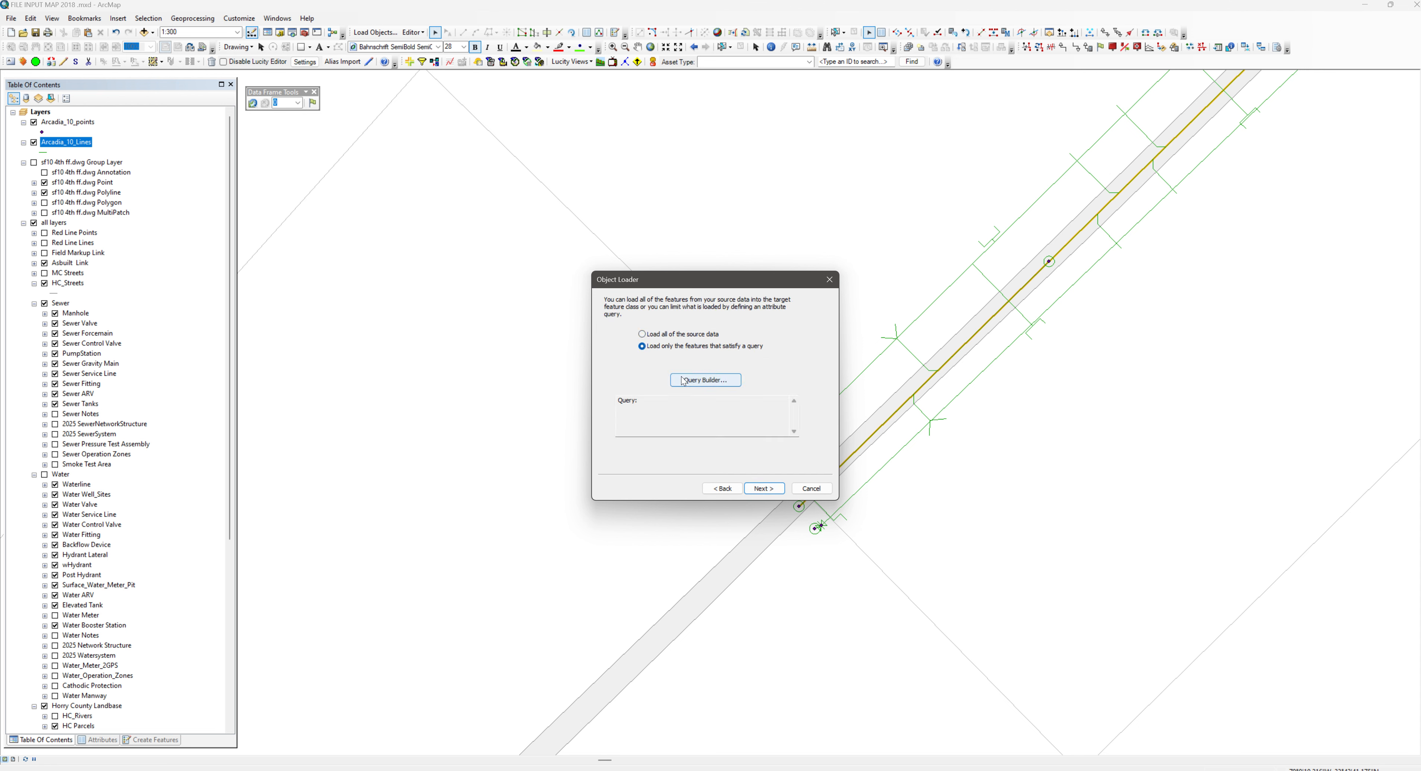
{"action": "left_click", "coordinate": [705, 379]}
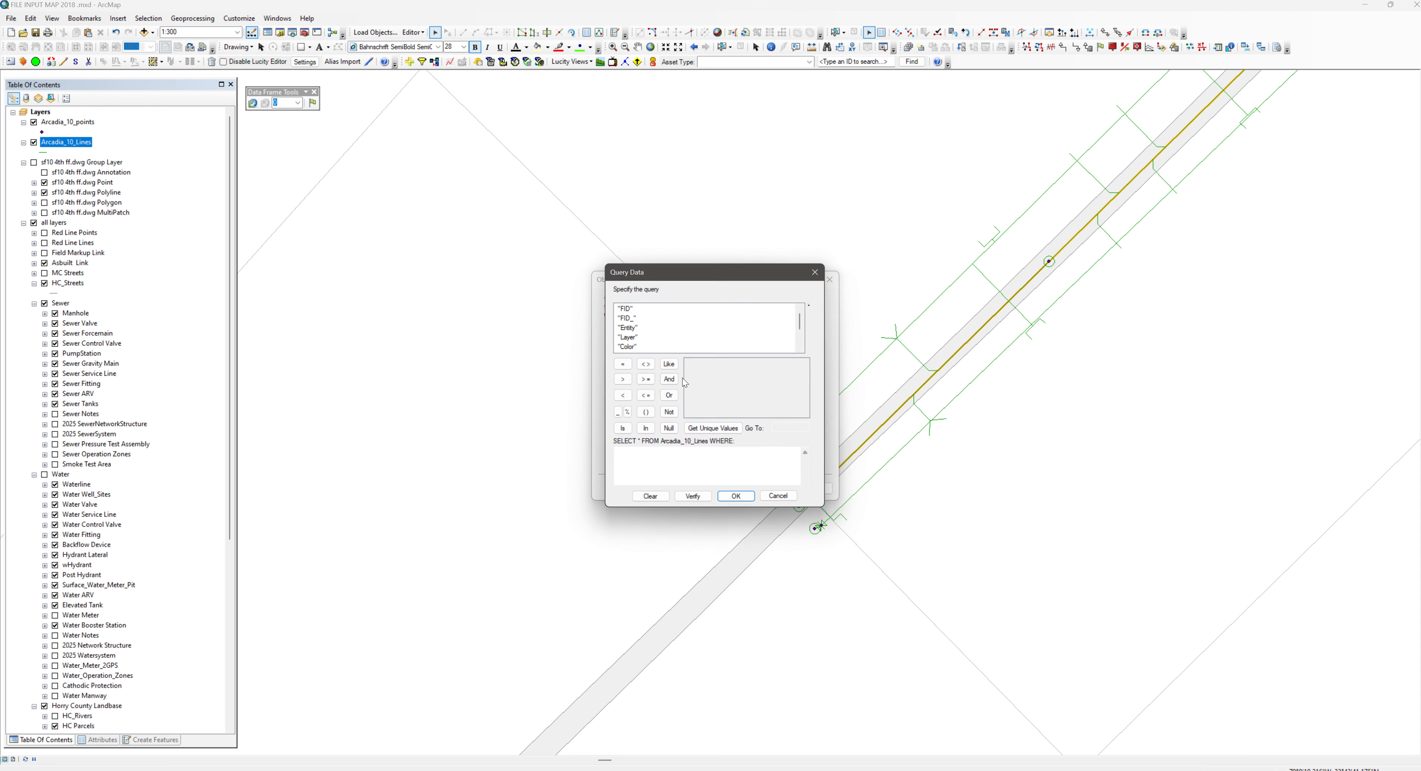
{"action": "double_click", "coordinate": [627, 337]}
{"action": "left_click", "coordinate": [623, 364]}
{"action": "left_click", "coordinate": [702, 429]}
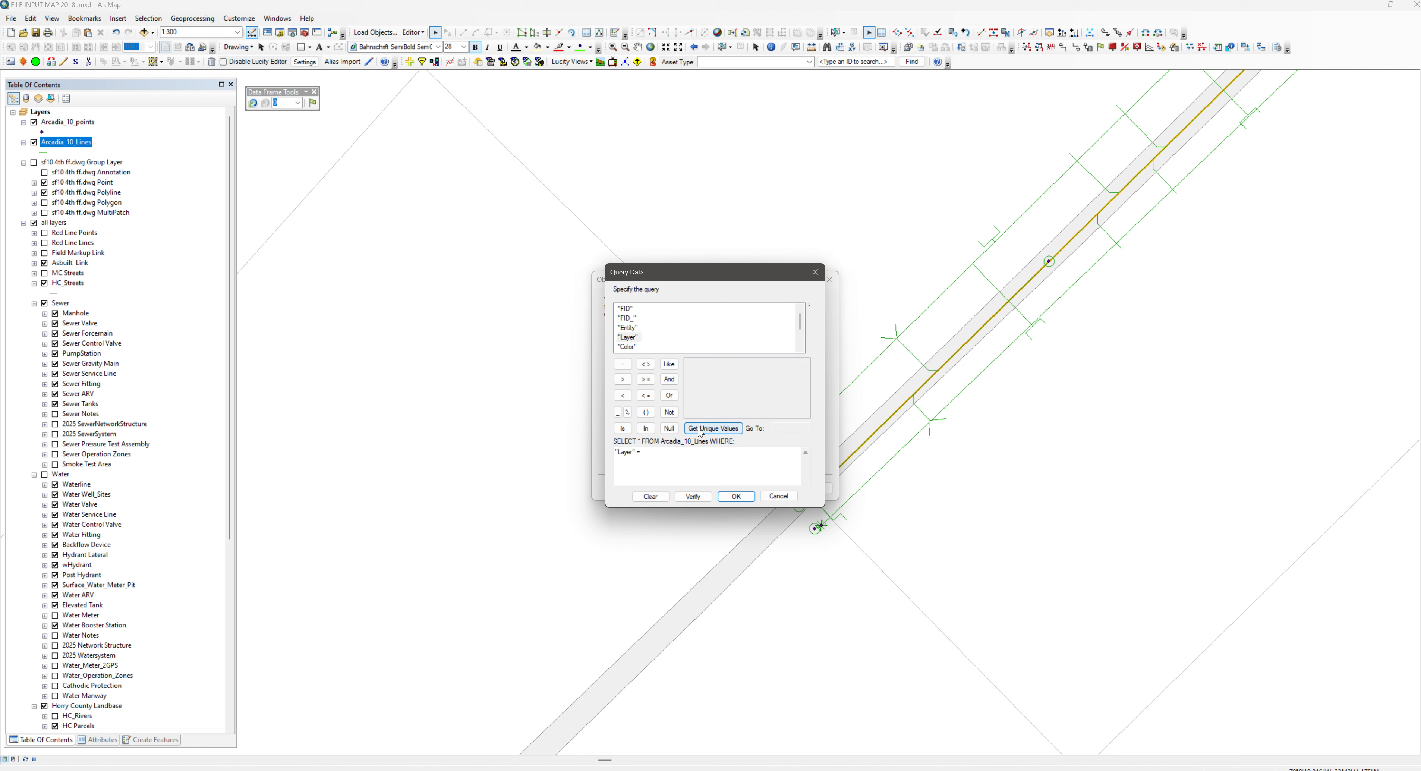
{"action": "scroll", "coordinate": [700, 405], "scroll_direction": "down", "scroll_amount": 1}
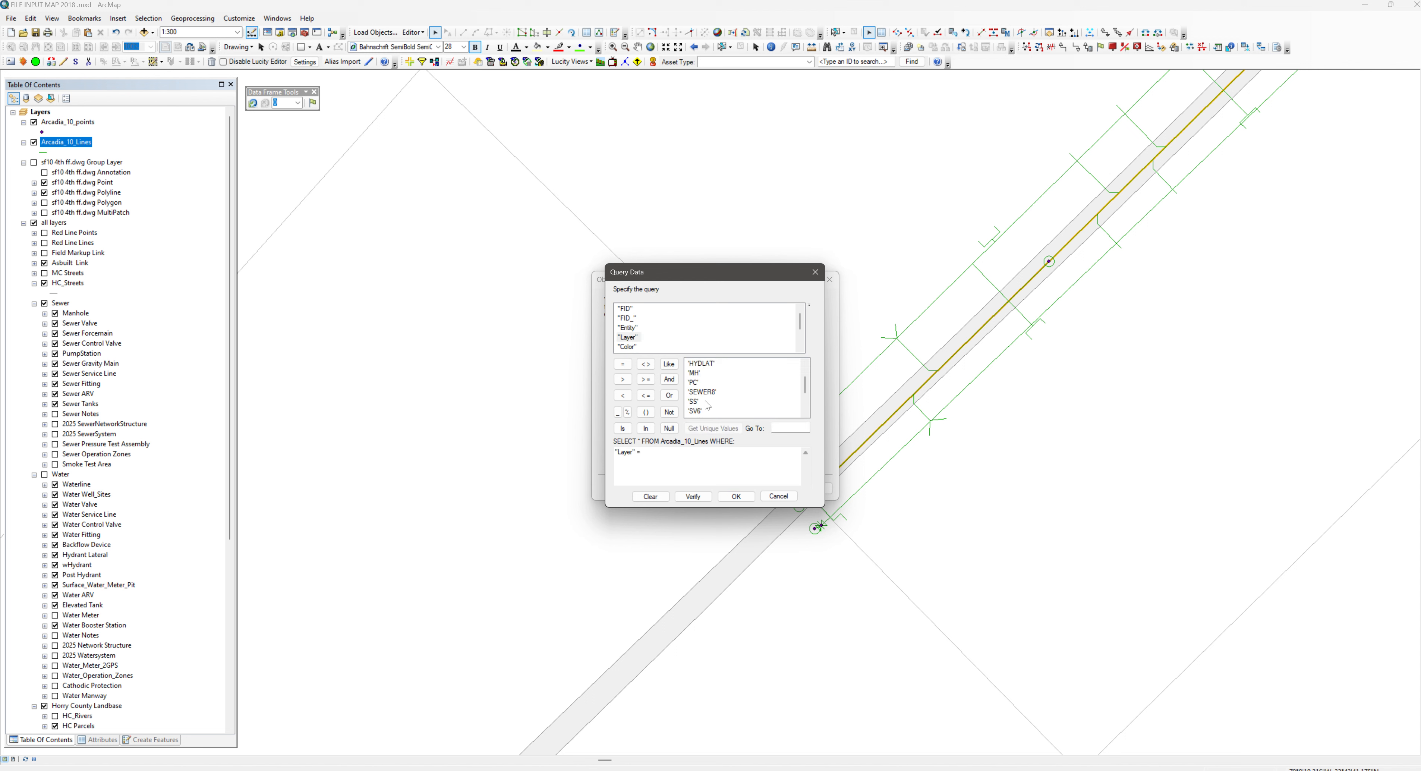
{"action": "double_click", "coordinate": [696, 402]}
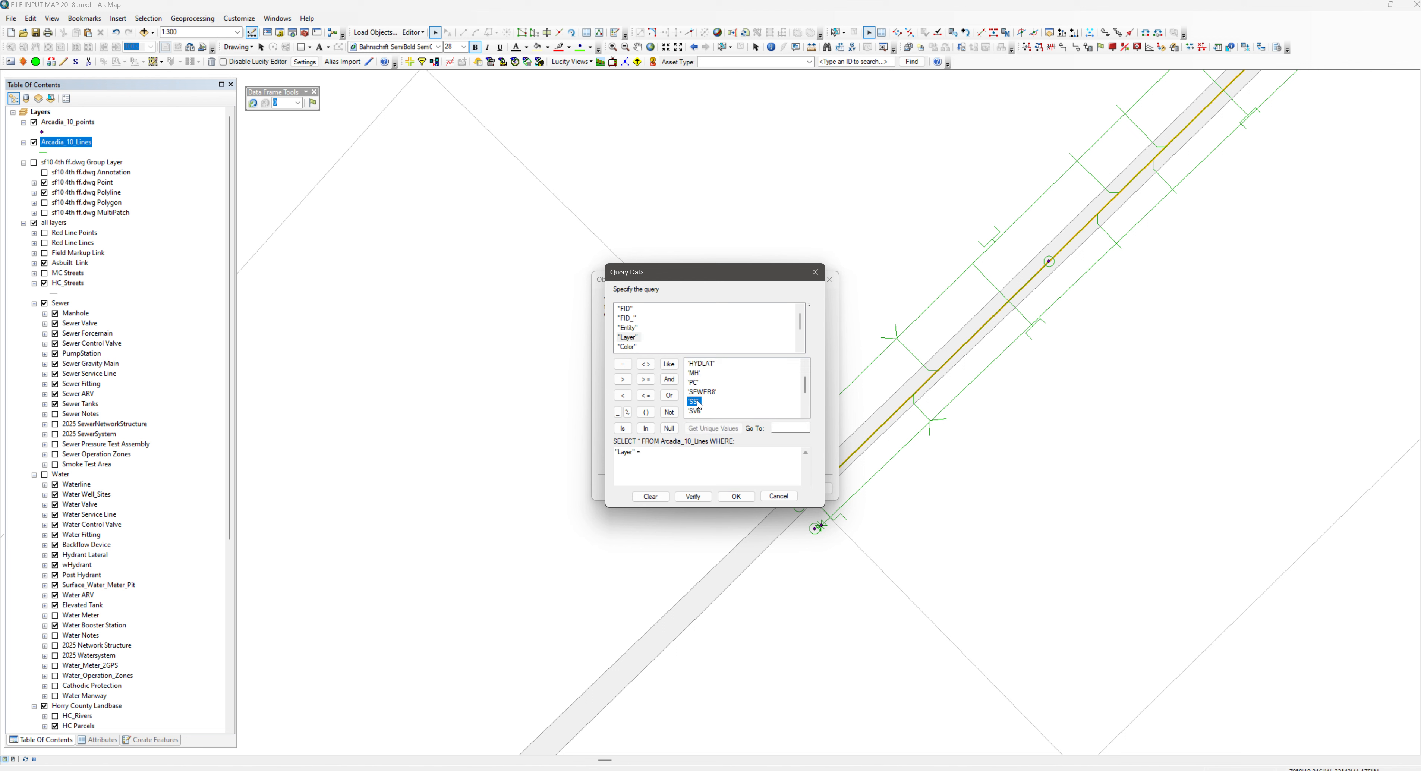
{"action": "left_click", "coordinate": [735, 497]}
Finish loading the gravity service lines with snapping and validation both left at No
{"action": "left_click", "coordinate": [764, 489]}
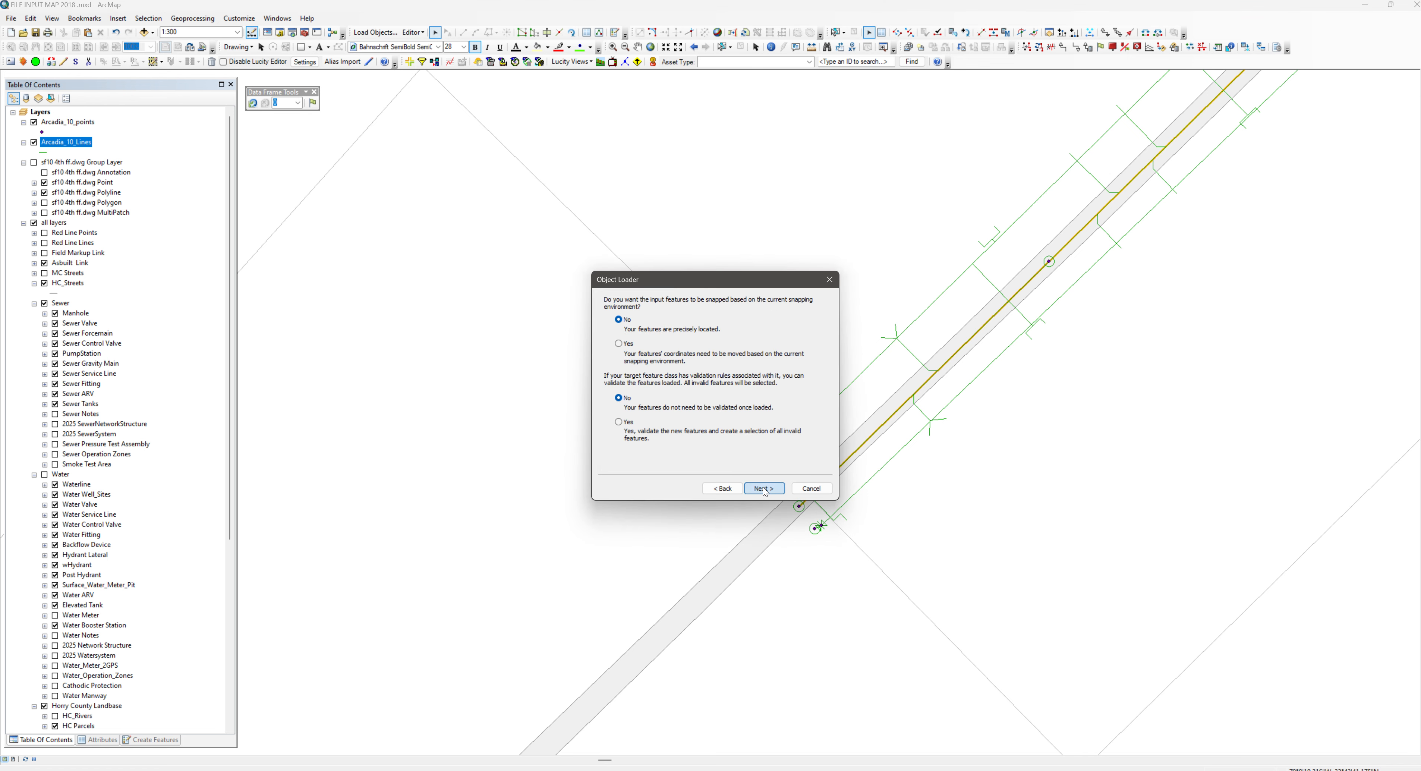
{"action": "left_click", "coordinate": [764, 490]}
{"action": "left_click", "coordinate": [762, 488]}
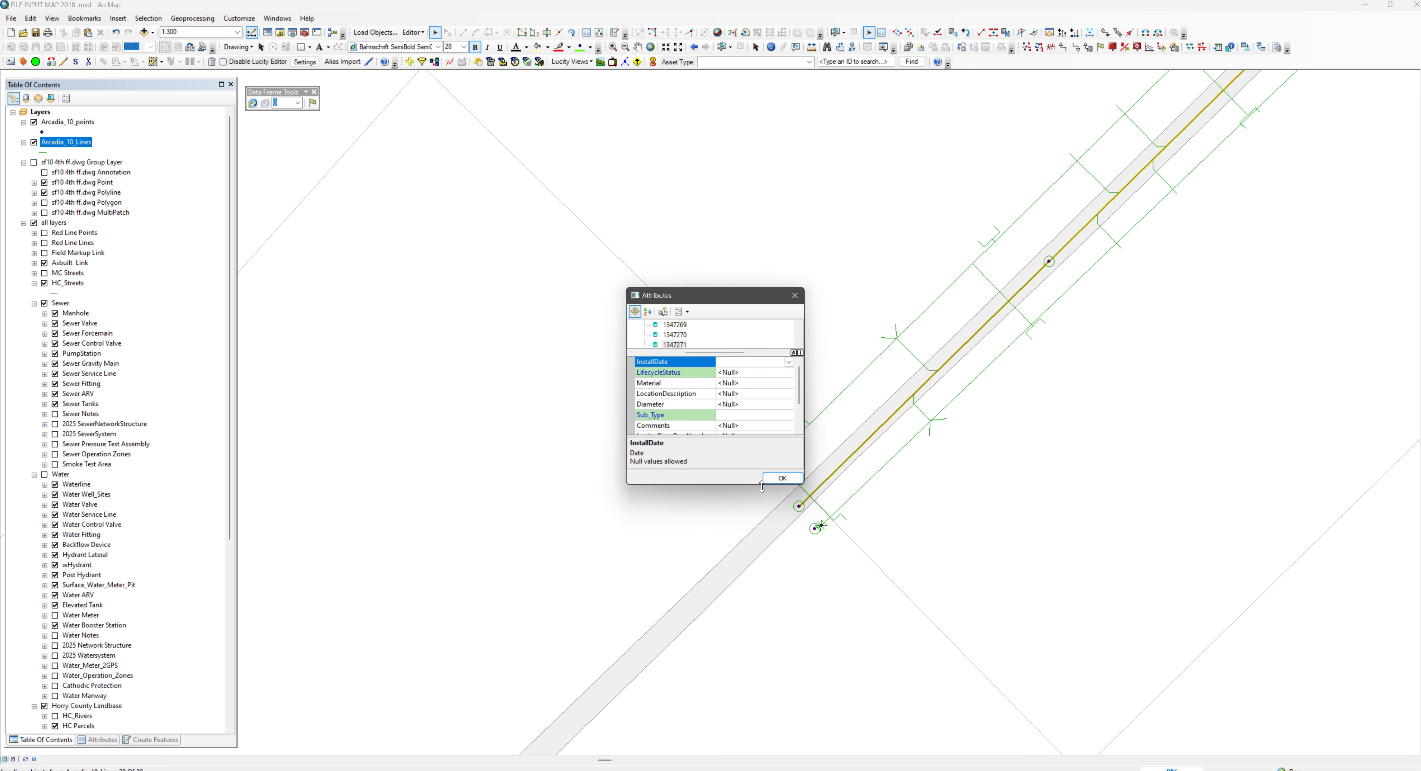
Enlarge the Attributes window and paste 6/28/2024 as the InstallDate for the whole Sewer Service Line group
{"action": "left_click_drag", "start_coordinate": [686, 288], "coordinate": [681, 111]}
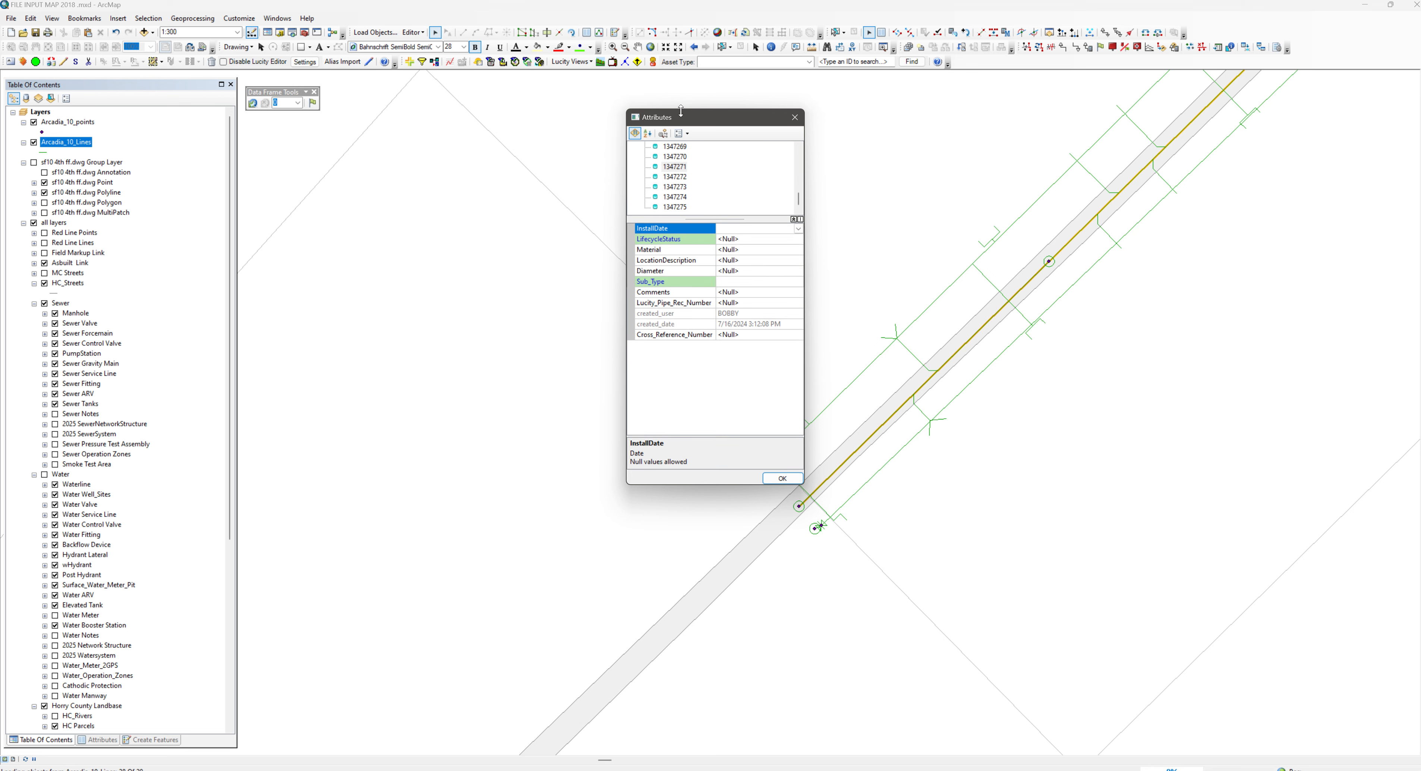
{"action": "left_click_drag", "start_coordinate": [703, 484], "coordinate": [706, 687]}
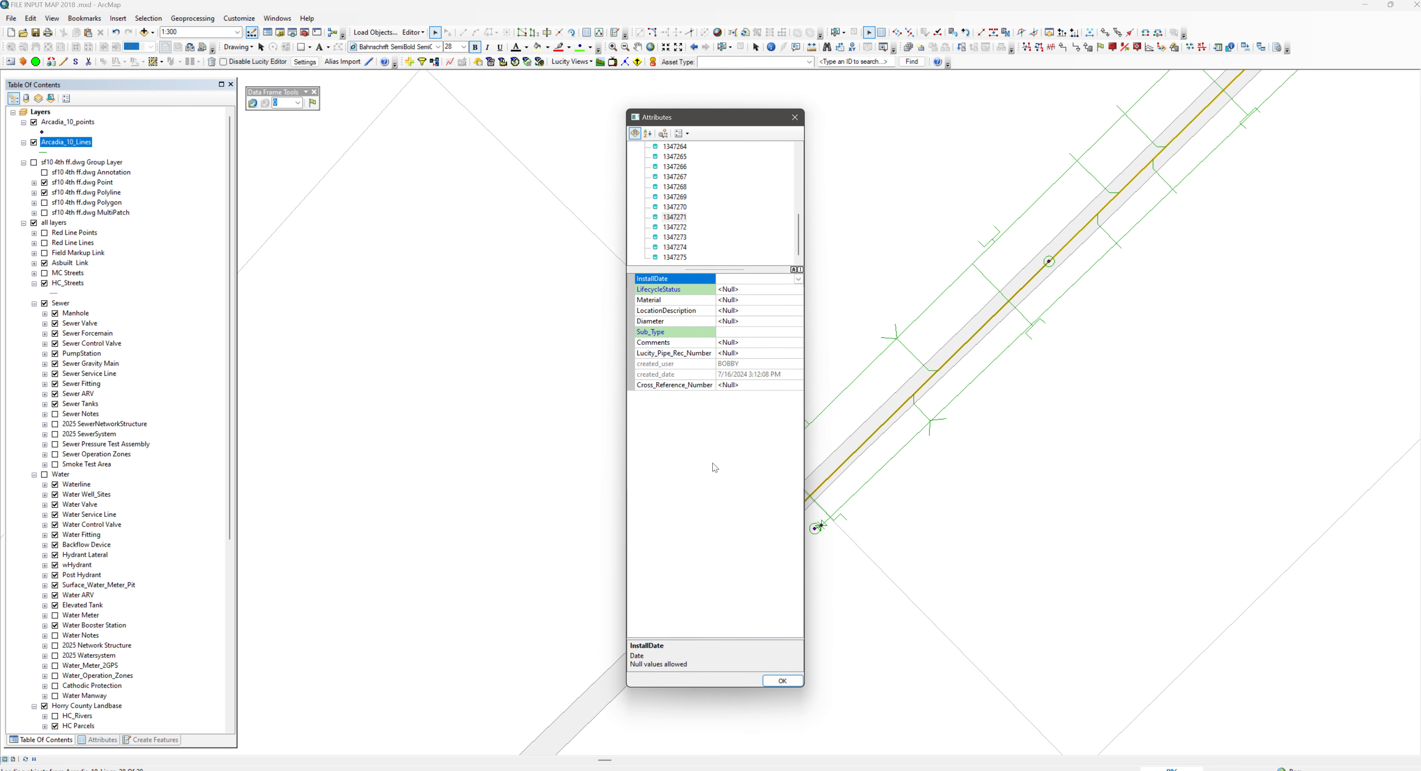
{"action": "scroll", "coordinate": [687, 181], "scroll_direction": "up", "scroll_amount": 6}
{"action": "left_click", "coordinate": [687, 148]}
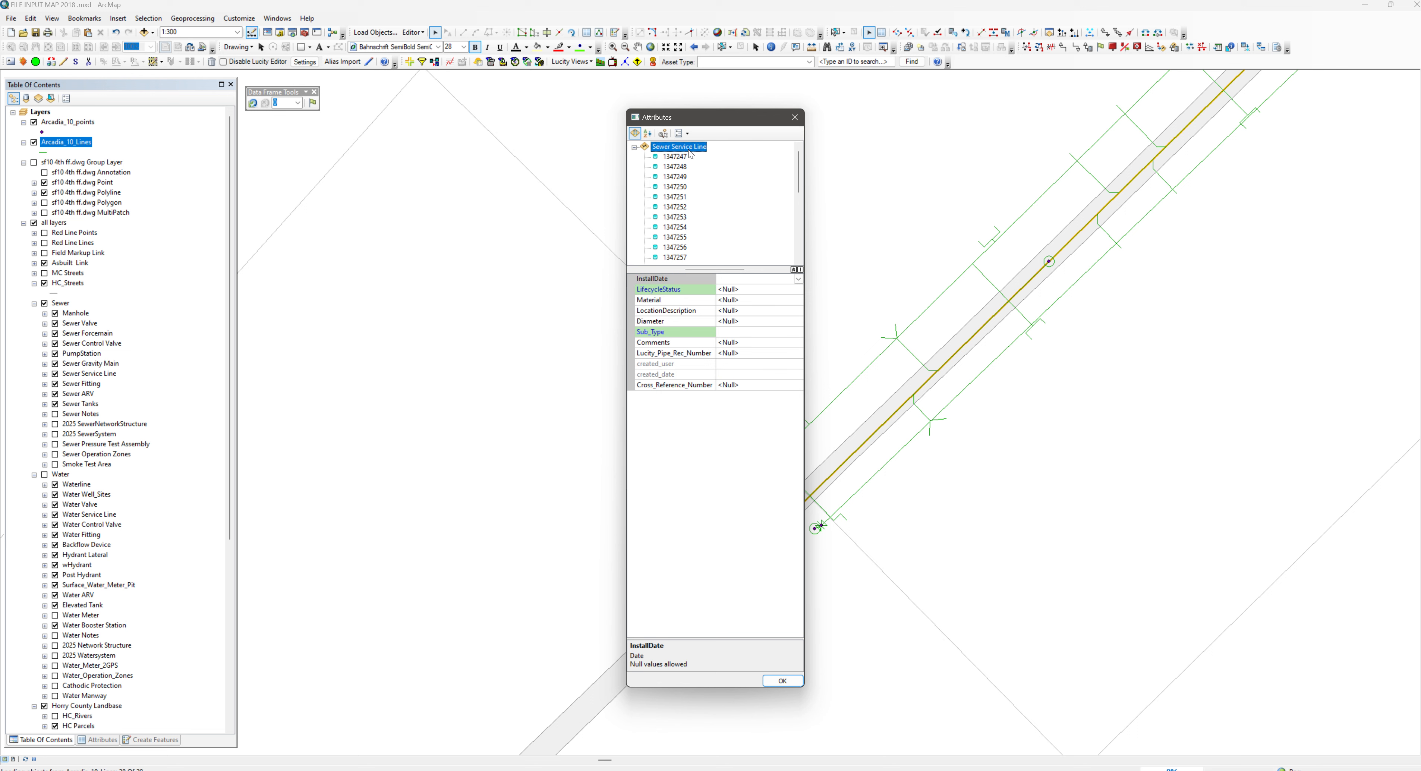
{"action": "left_click", "coordinate": [732, 278]}
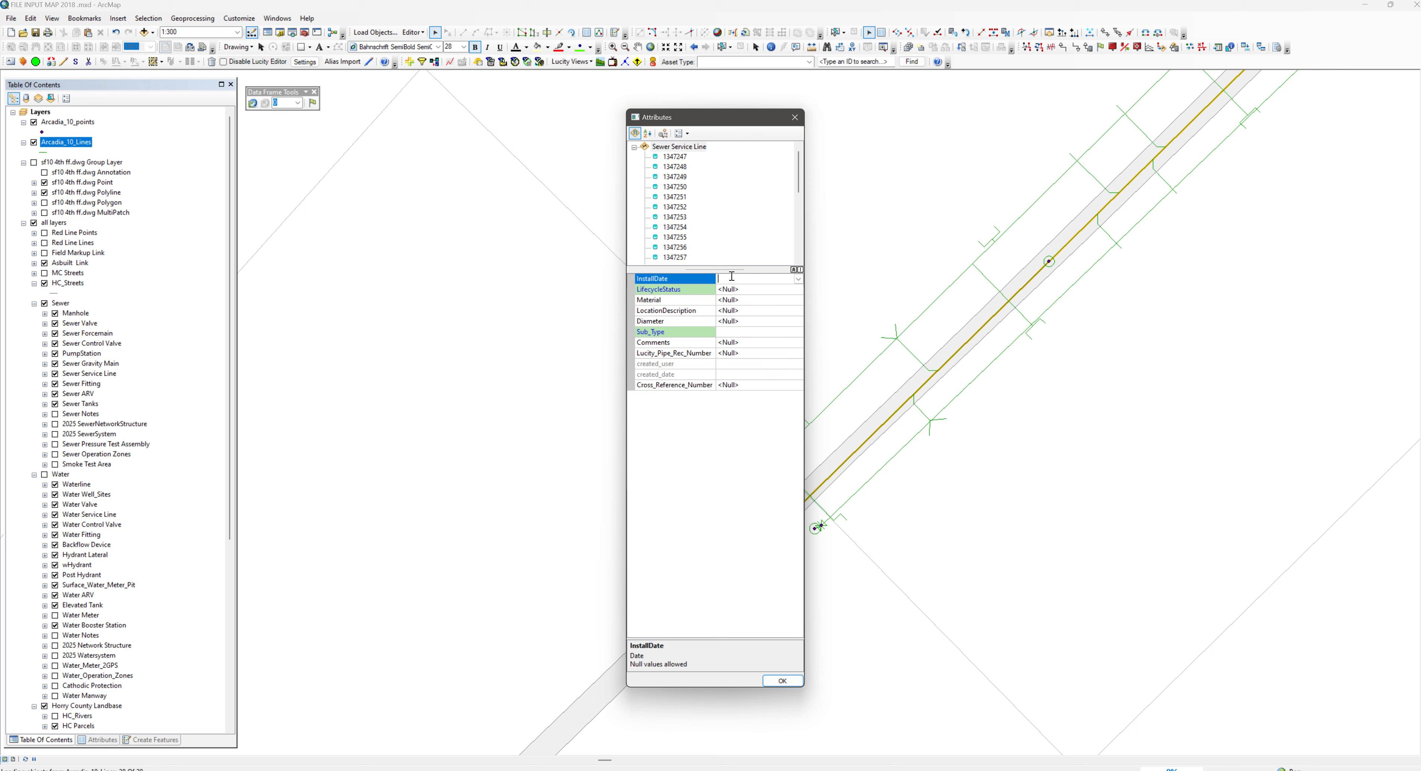
{"action": "right_click", "coordinate": [731, 277]}
{"action": "left_click", "coordinate": [738, 322]}
Set the group's Sub_Type to Gravity Service Line, LifecycleStatus to Active, Material to Poly Vinyl Chloride and Diameter to 6", and accept the attributes
{"action": "left_click", "coordinate": [738, 332]}
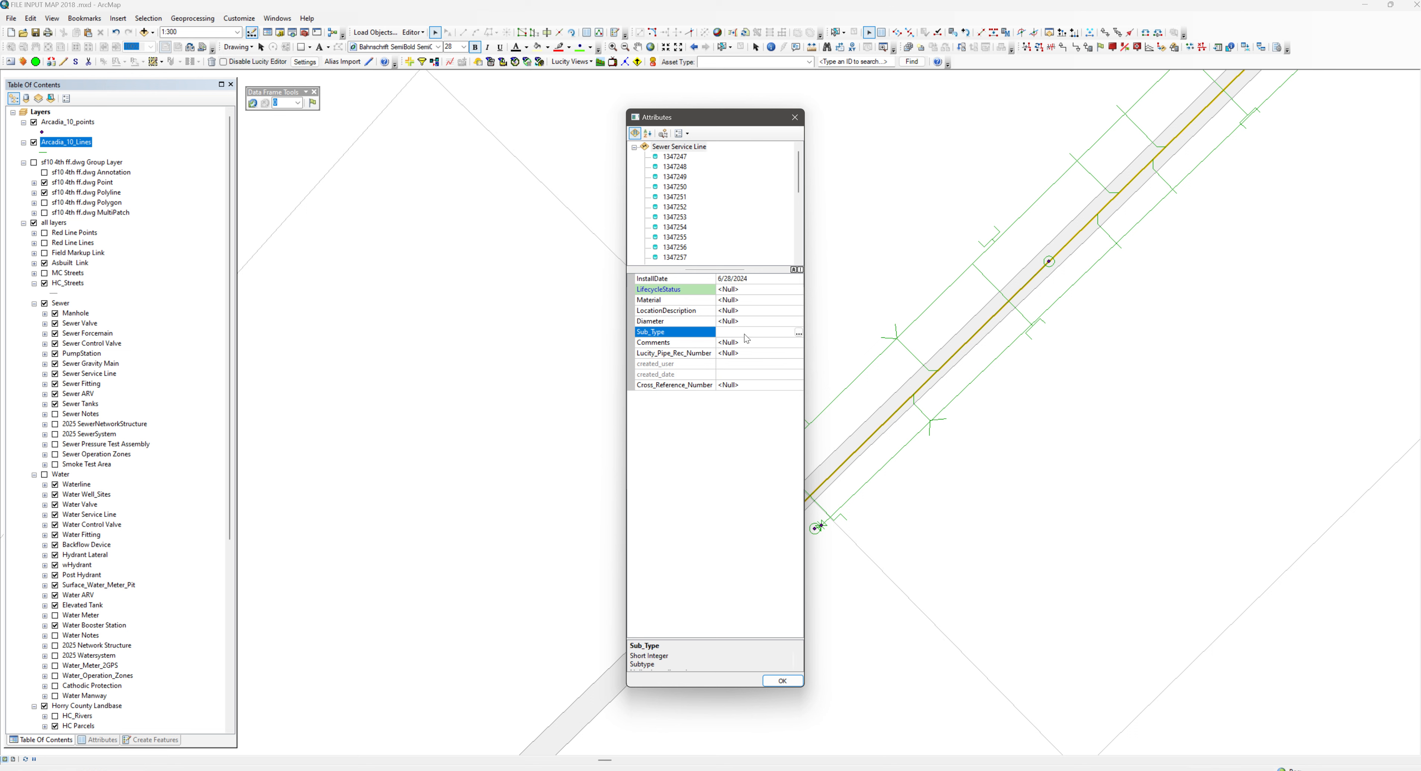
{"action": "left_click", "coordinate": [799, 332]}
{"action": "left_click", "coordinate": [673, 372]}
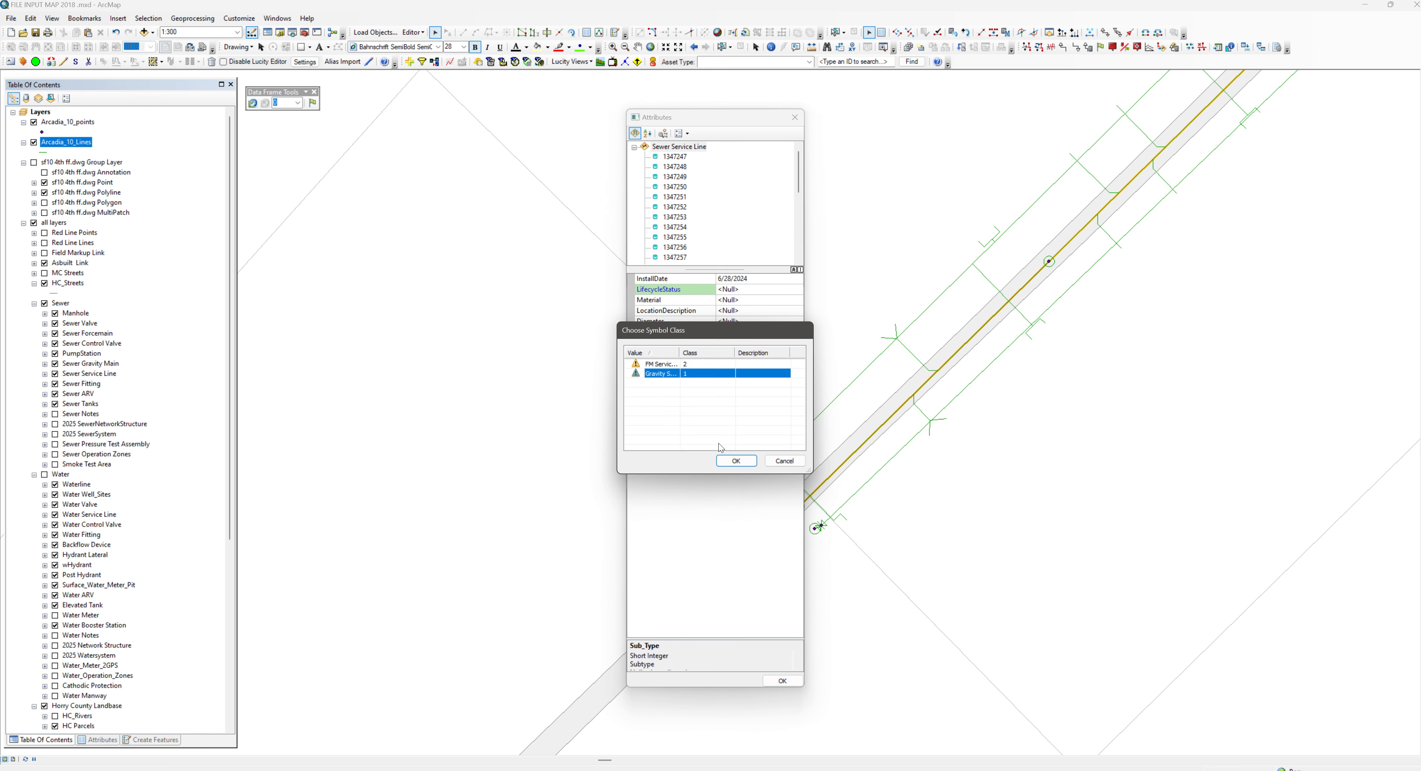
{"action": "left_click", "coordinate": [736, 461]}
{"action": "left_click", "coordinate": [727, 434]}
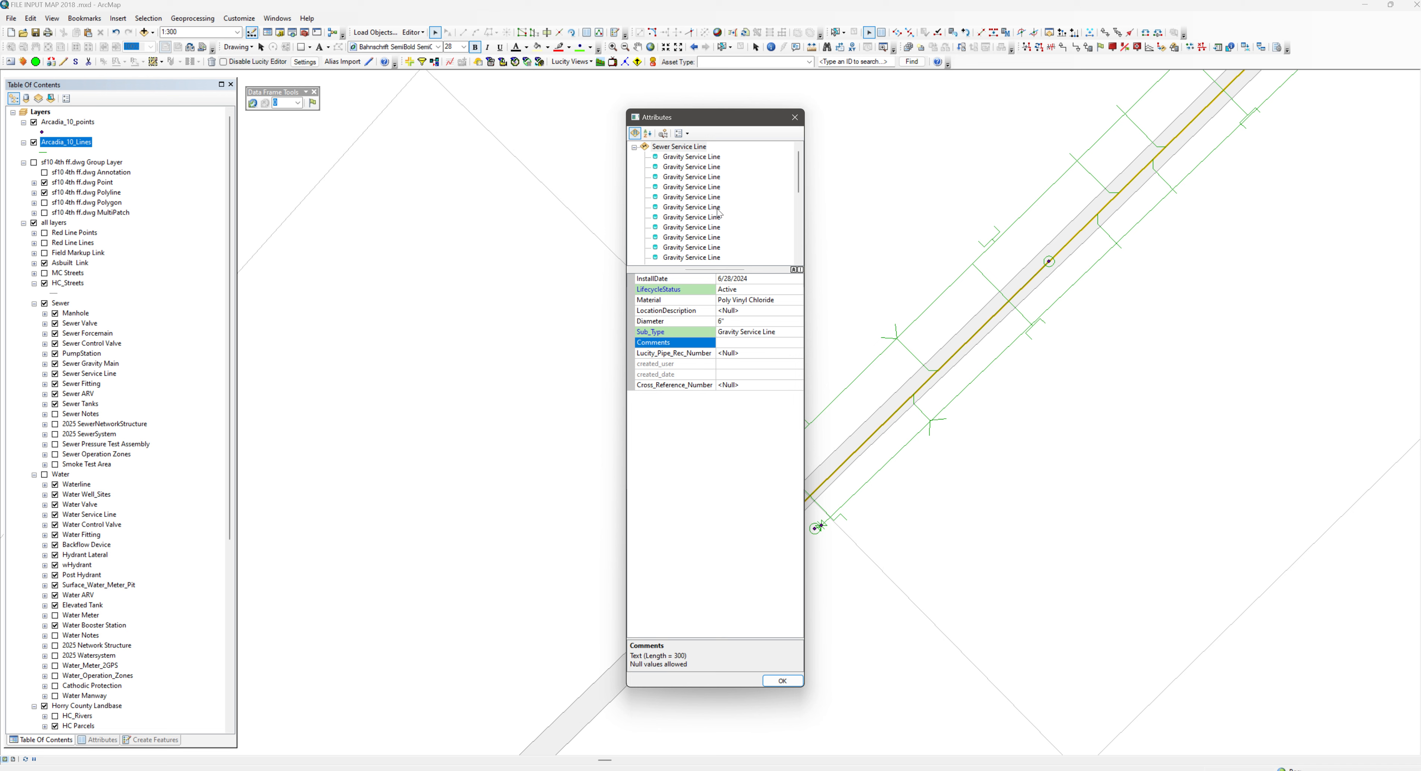
{"action": "left_click", "coordinate": [784, 680]}
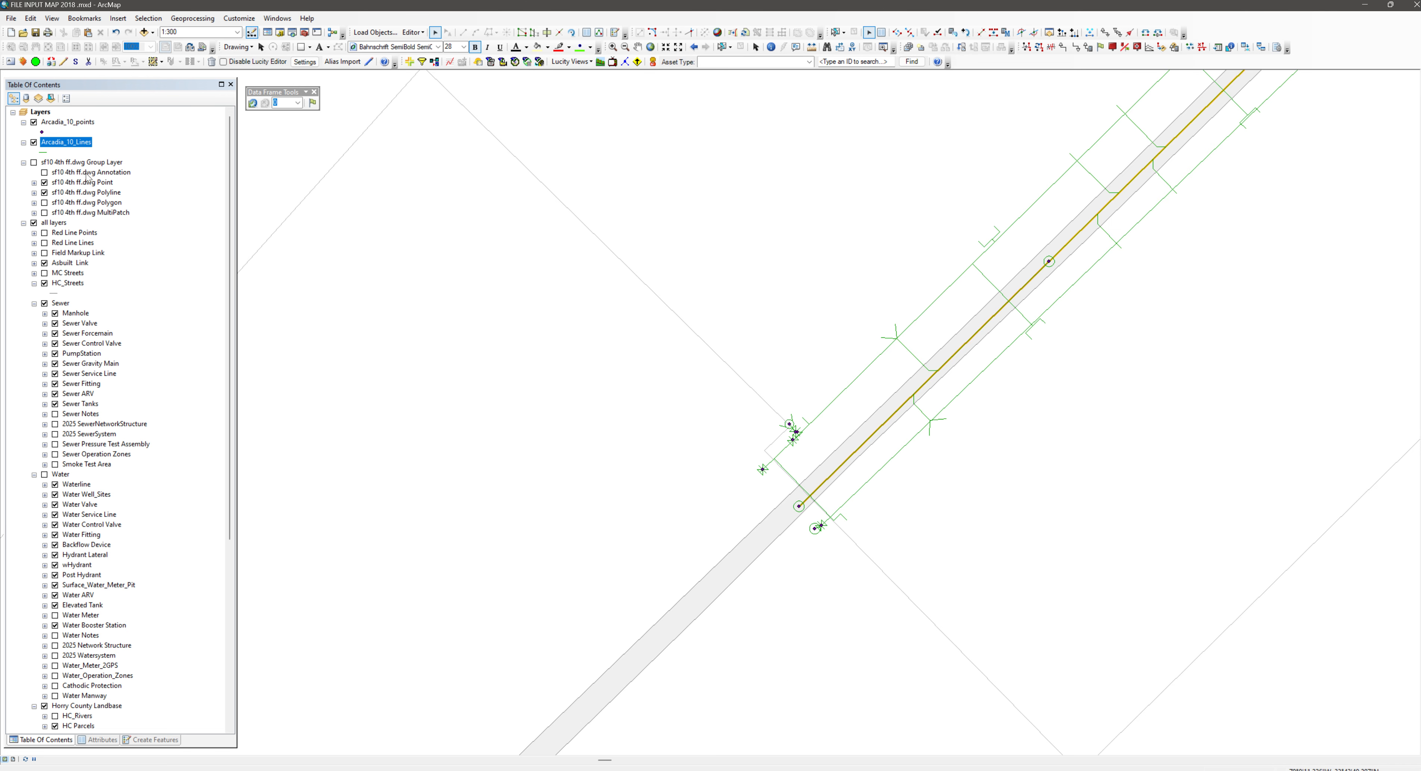
Hide Arcadia_10_Lines and Arcadia_10_points and inspect the loaded gravity service lines along the road
{"action": "left_click", "coordinate": [34, 143]}
{"action": "left_click", "coordinate": [33, 122]}
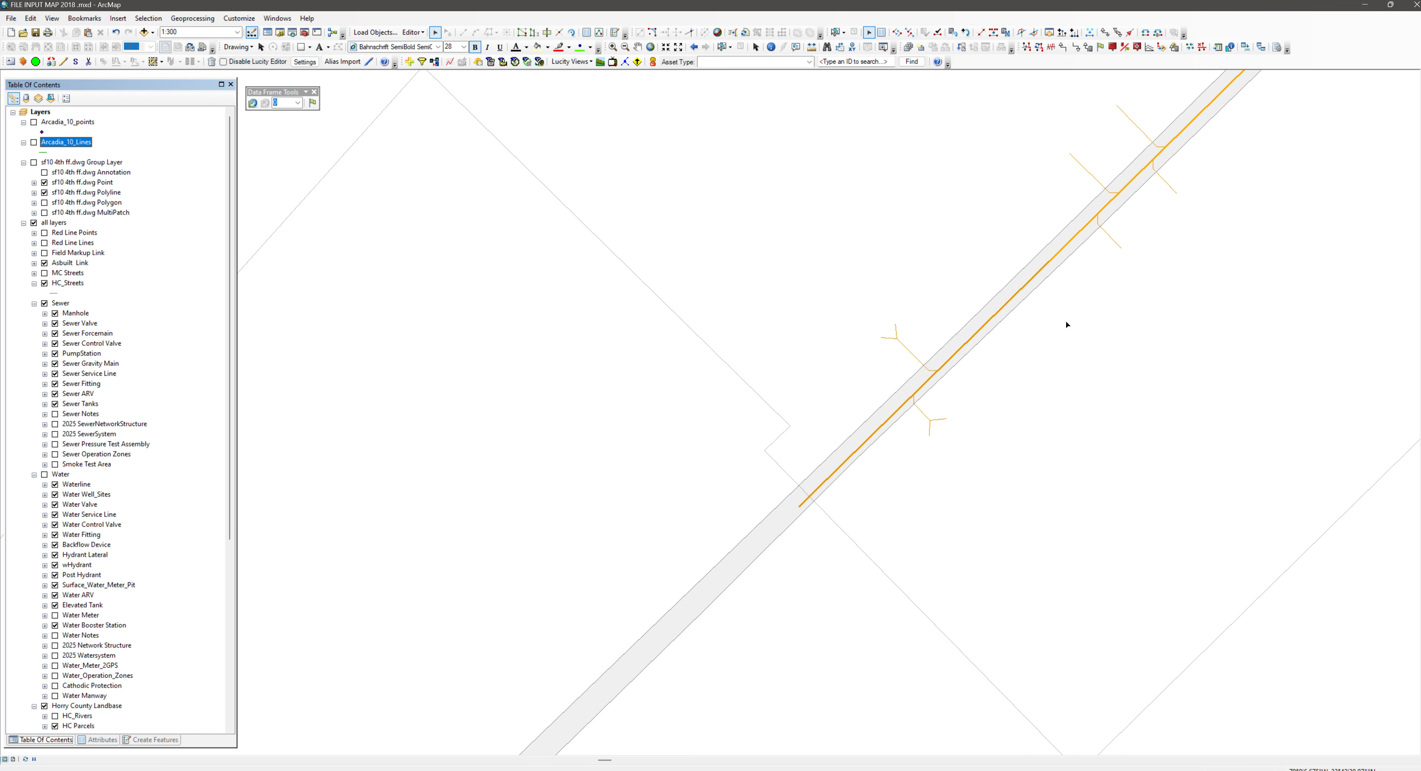
{"action": "left_click_drag", "start_coordinate": [1123, 313], "coordinate": [946, 426]}
{"action": "scroll", "coordinate": [976, 422], "scroll_direction": "up", "scroll_amount": 4}
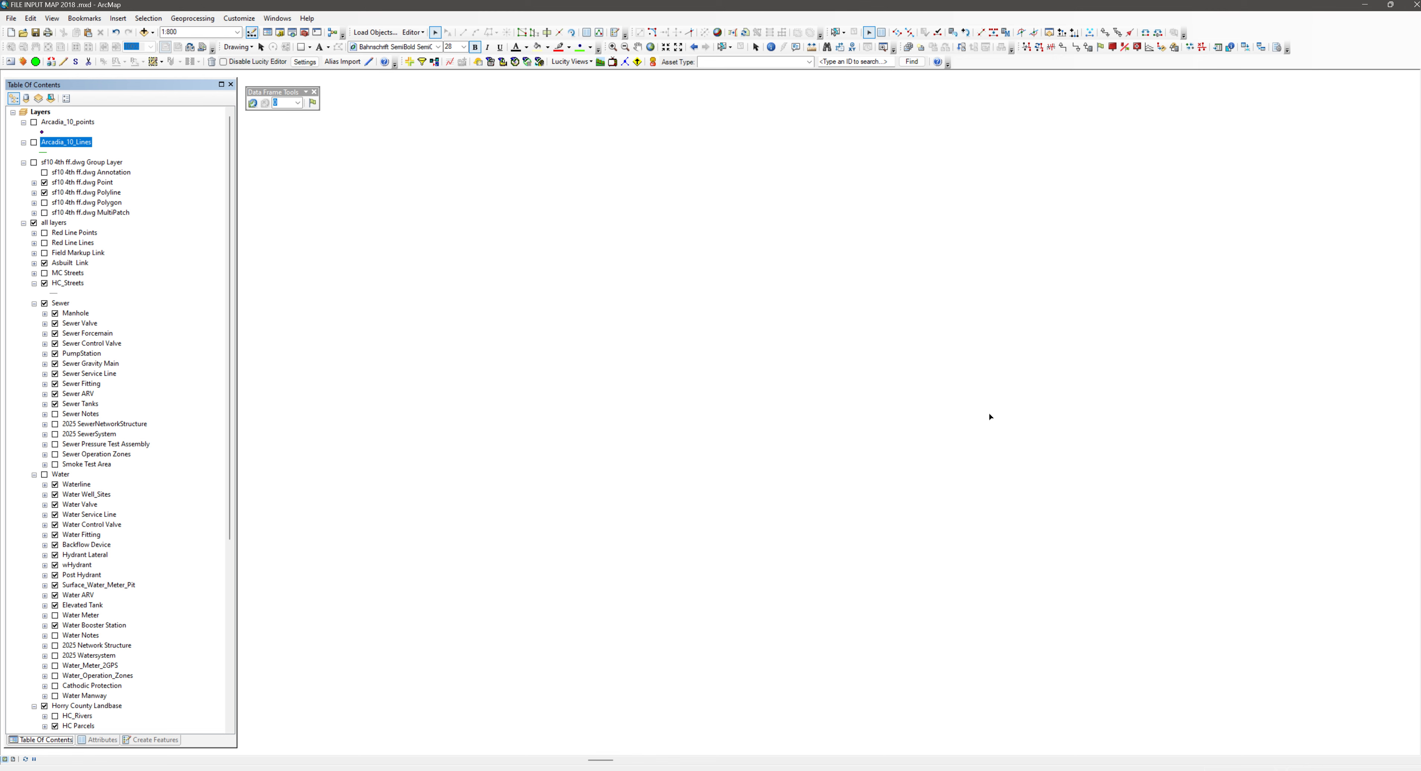
{"action": "mouse_move", "coordinate": [1060, 383]}
{"action": "left_mouse_down"}
{"action": "mouse_move", "coordinate": [977, 409]}
{"action": "mouse_move", "coordinate": [796, 422]}
{"action": "left_mouse_up"}
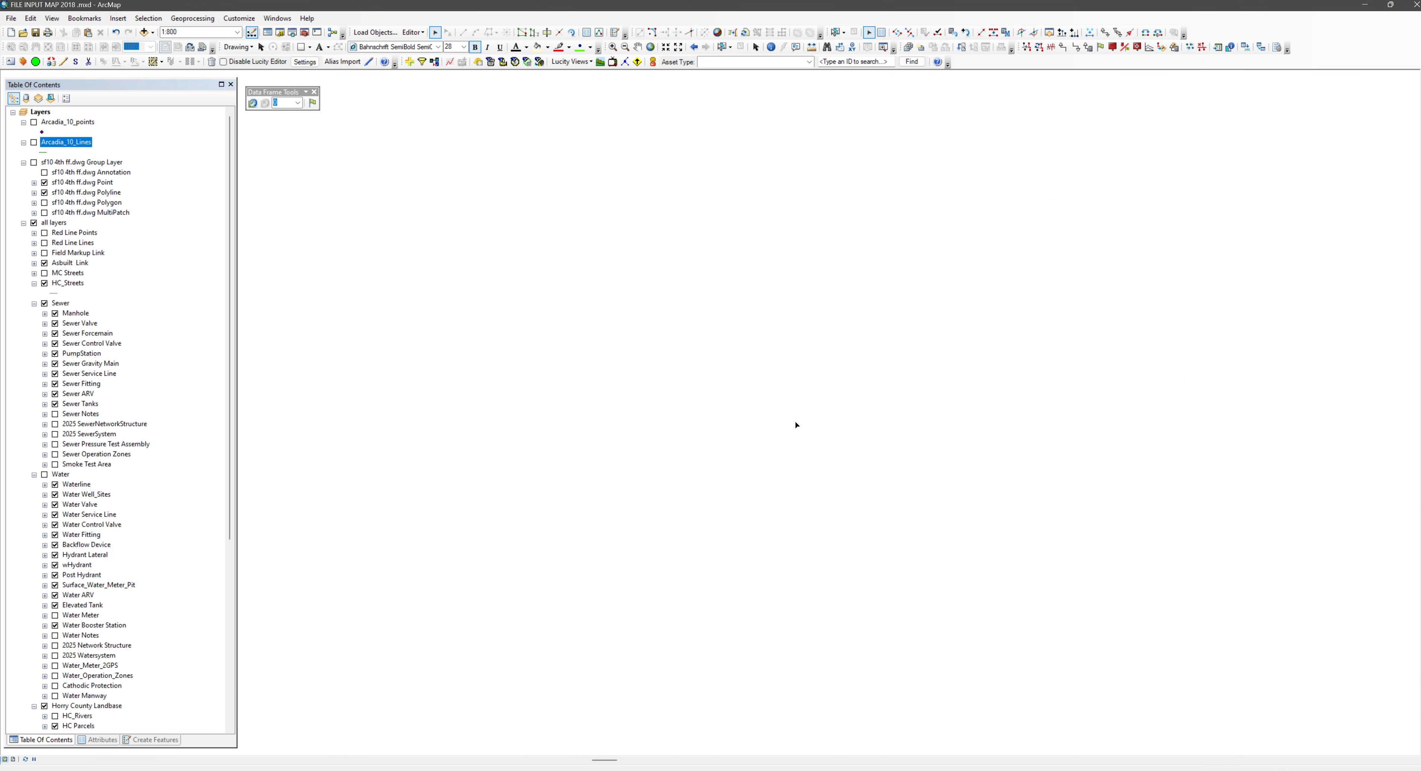